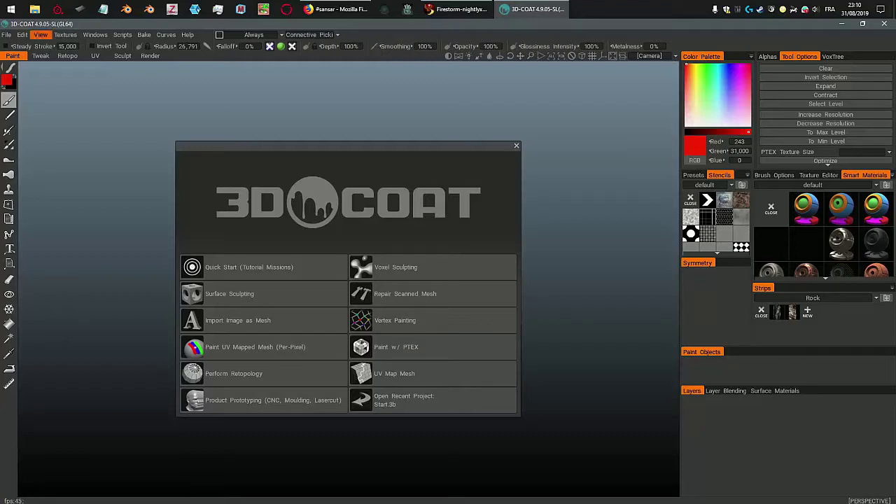
Step: Dismiss the start-up window without choosing a workflow
left_click(65, 34)
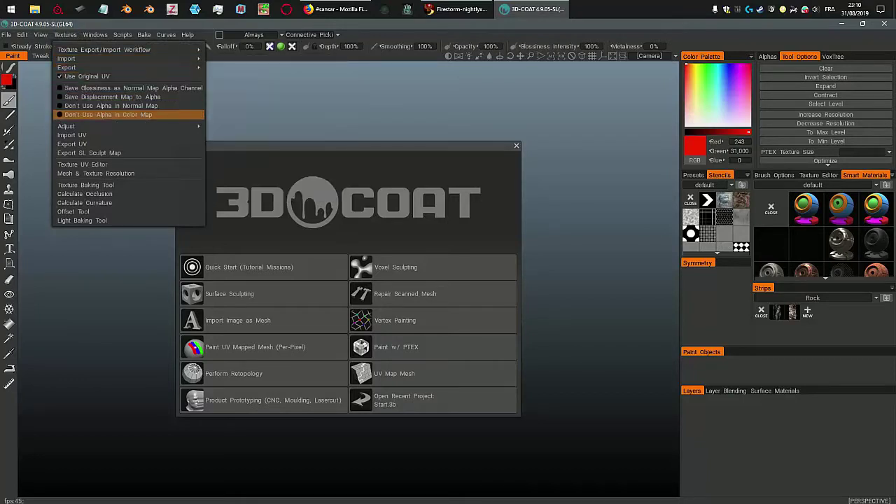
mouse_move(77, 126)
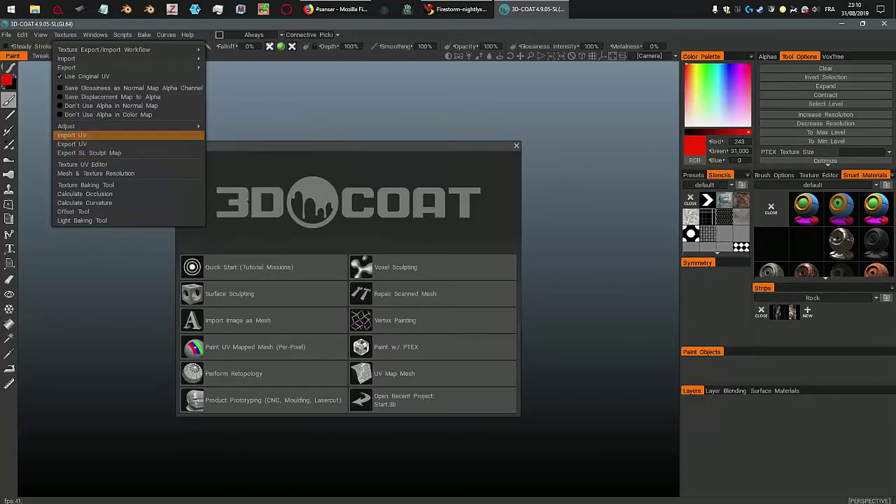
key("Escape")
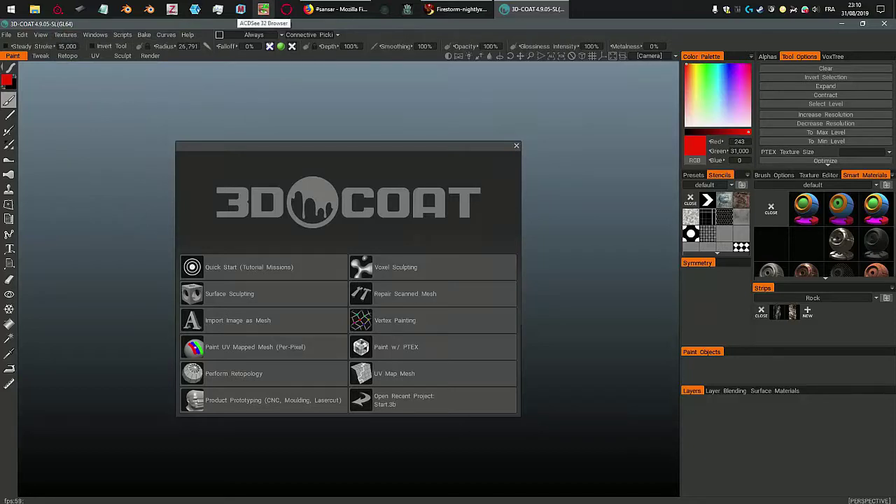
key("Escape")
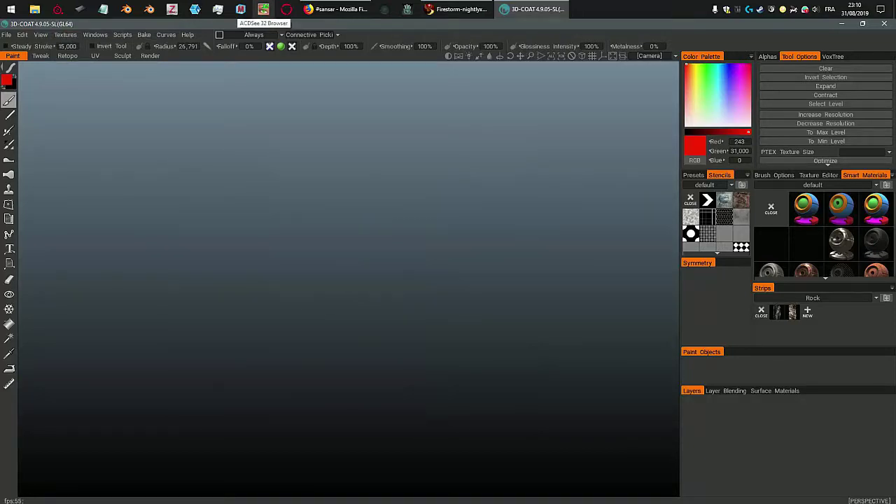
mouse_move(65, 35)
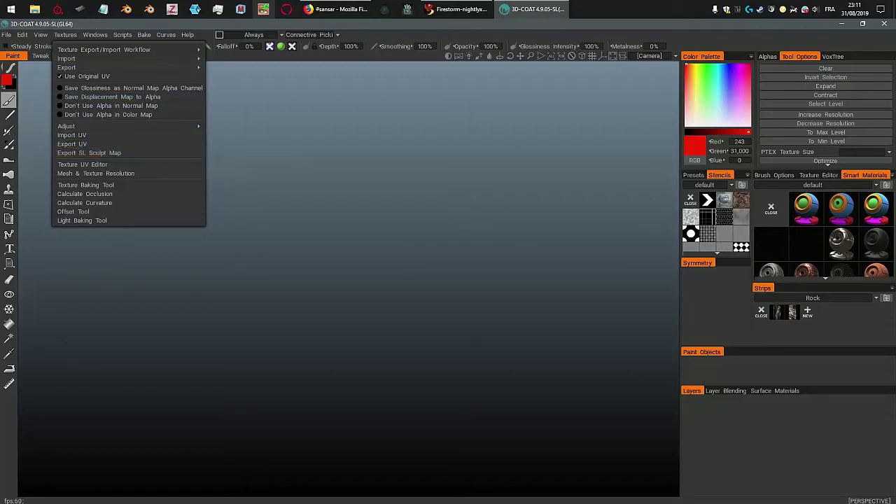
key("Escape")
Step: Open the import settings for a Second Life sculpt object (SL Object)
left_click(6, 35)
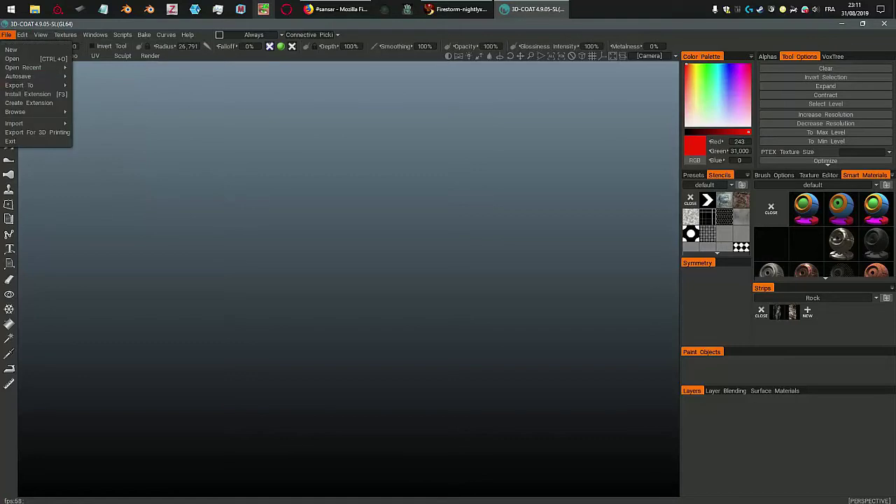
mouse_move(34, 124)
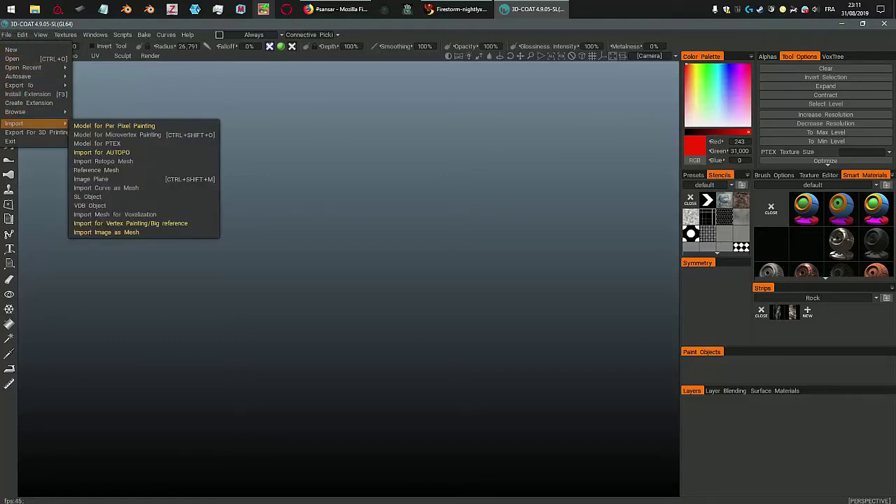
key("Down")
key("Down")
key("Down")
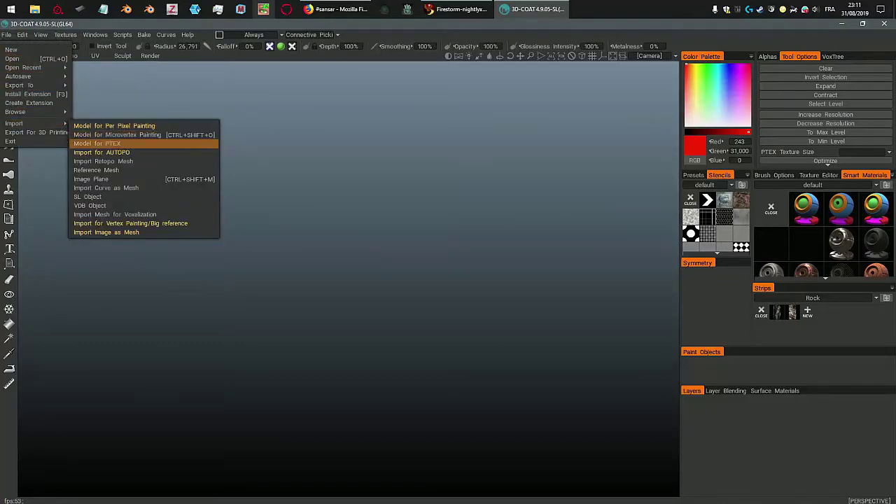
key("Down")
key("Down")
key("Down")
key("Down")
key("Down")
key("Down")
key("Return")
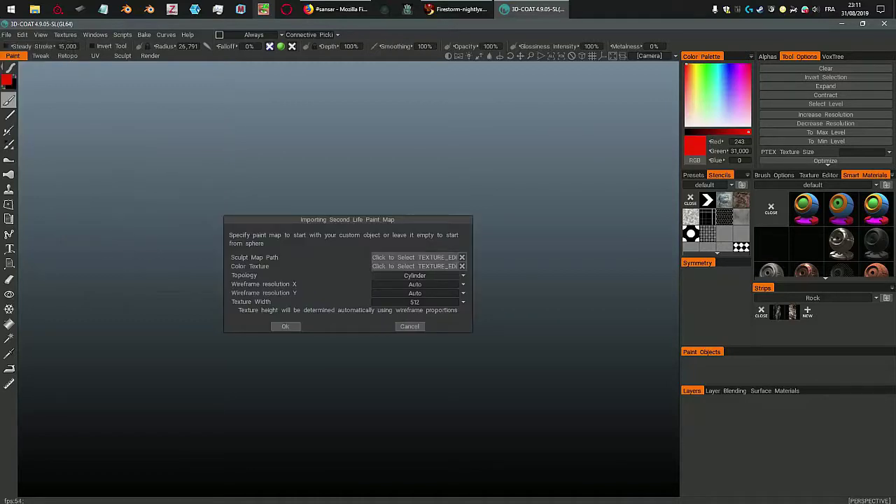
Step: Import the Second Life object with Sphere topology and a texture width of 32
left_click(418, 276)
key("Down")
key("Down")
key("Return")
left_click(418, 302)
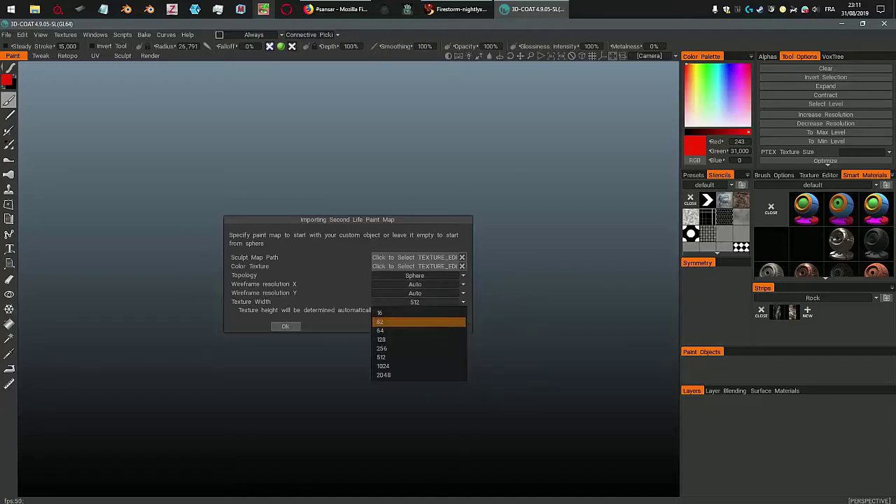
left_click(418, 322)
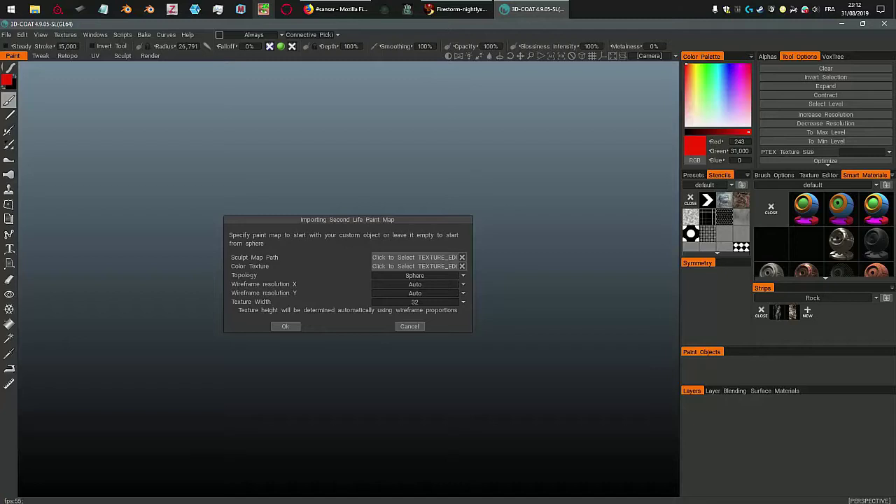
left_click(285, 326)
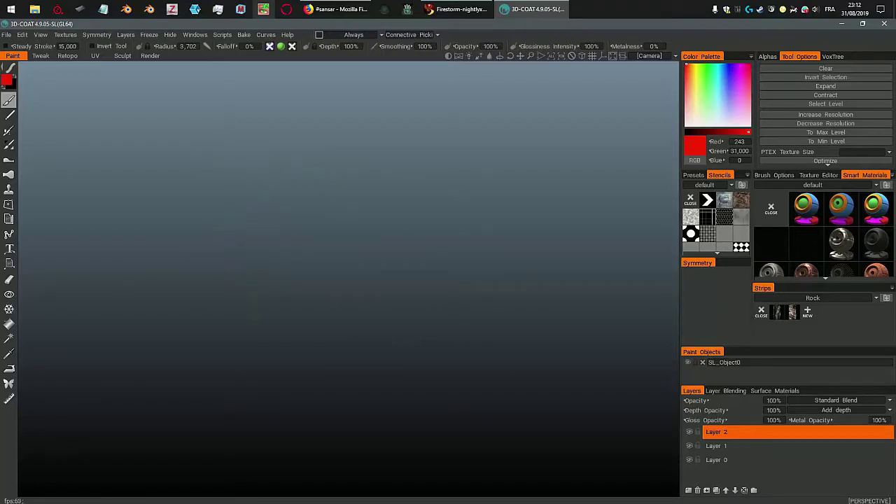
Step: Open the export options for objects and textures and set the output mesh to sphere.obj on the desktop
left_click(7, 34)
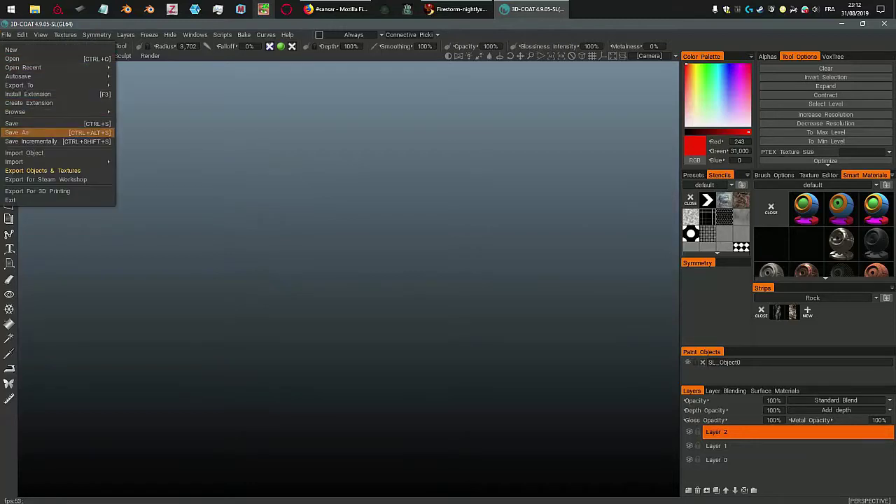
left_click(43, 170)
left_click(195, 172)
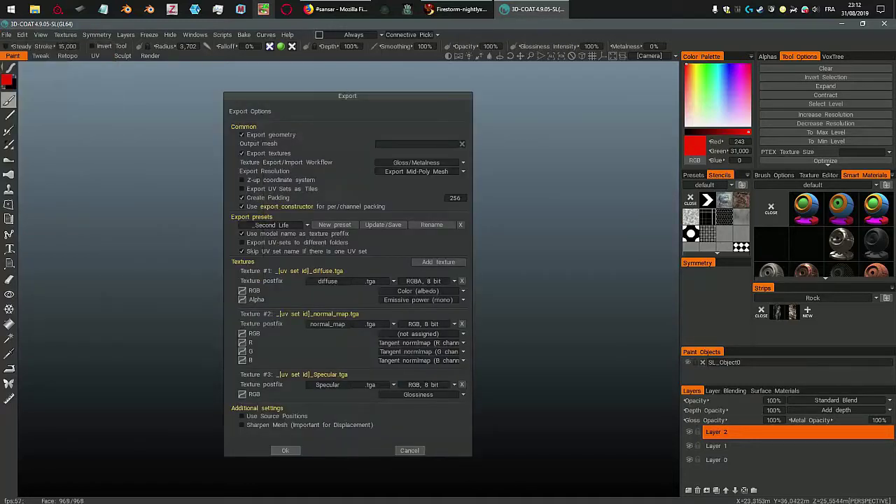
left_click(418, 144)
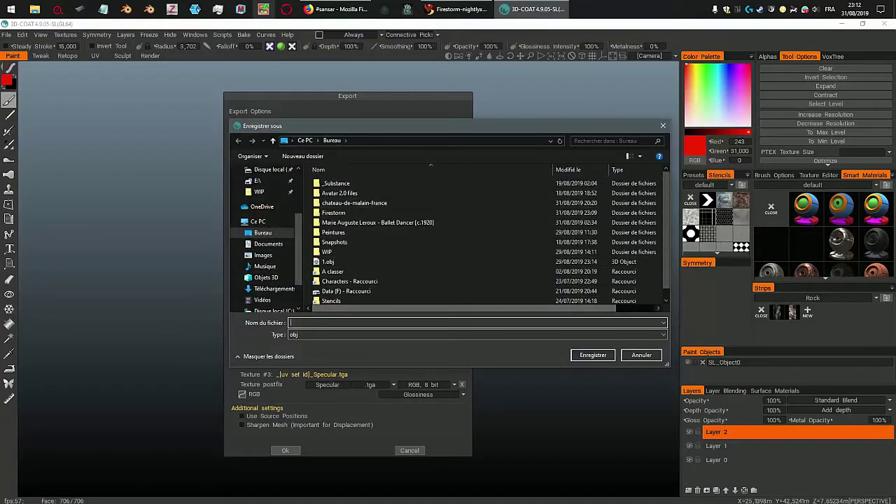
type("s")
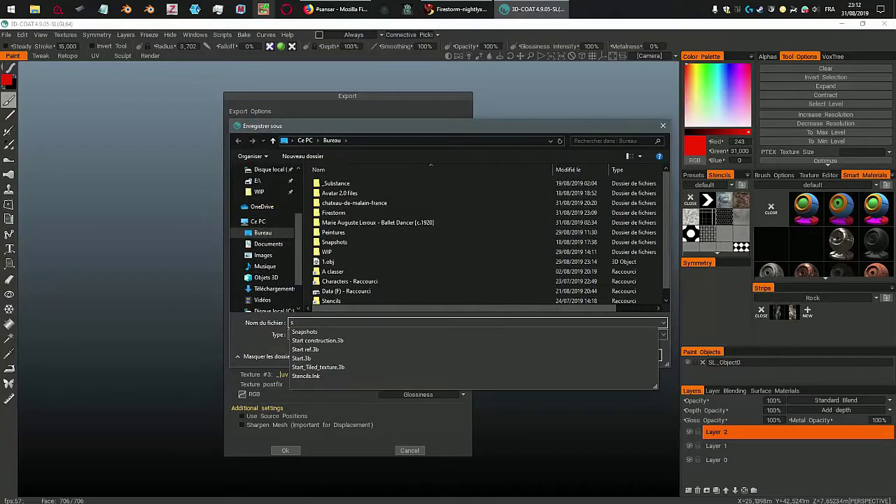
type("phere")
key("Return")
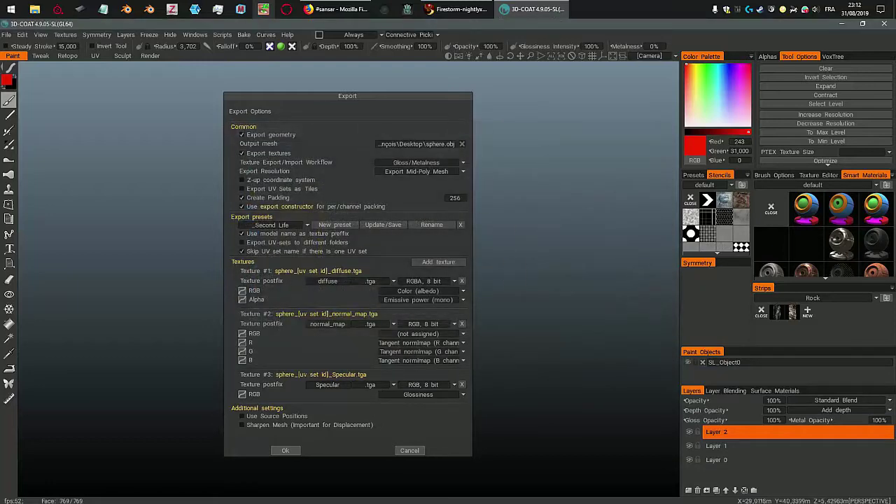
Step: Export only the geometry by removing the diffuse, normal_map and Specular textures, and check the exported files on the desktop
left_click(462, 281)
left_click(462, 303)
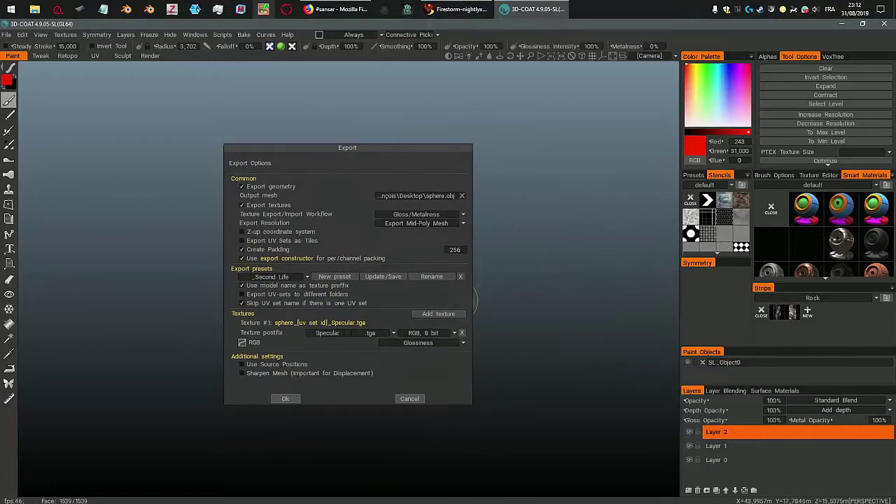
left_click(462, 332)
left_click(285, 382)
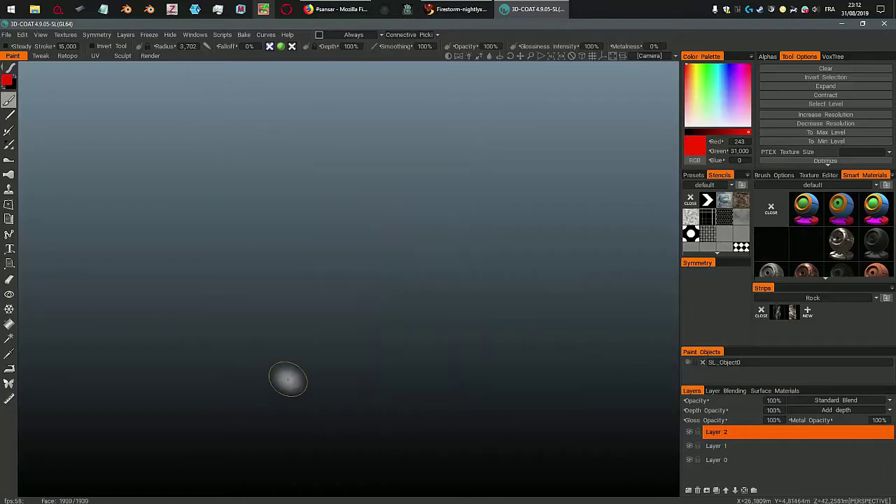
left_click(841, 23)
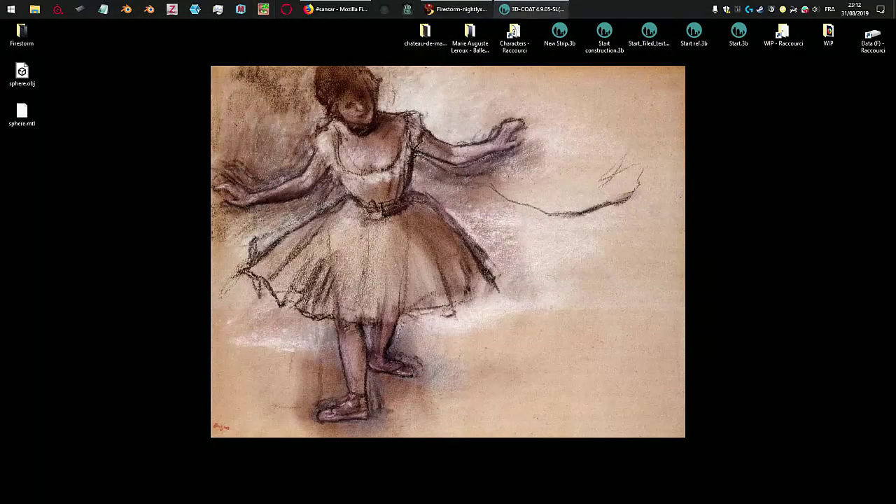
left_click(532, 9)
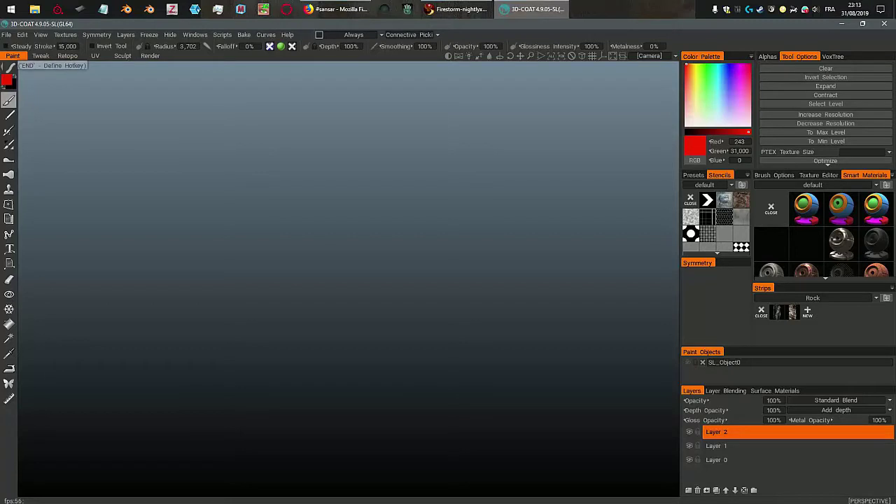
Step: Import sphere.obj from the desktop as a retopo mesh at its default position, and bring up the symmetry settings
left_click(63, 56)
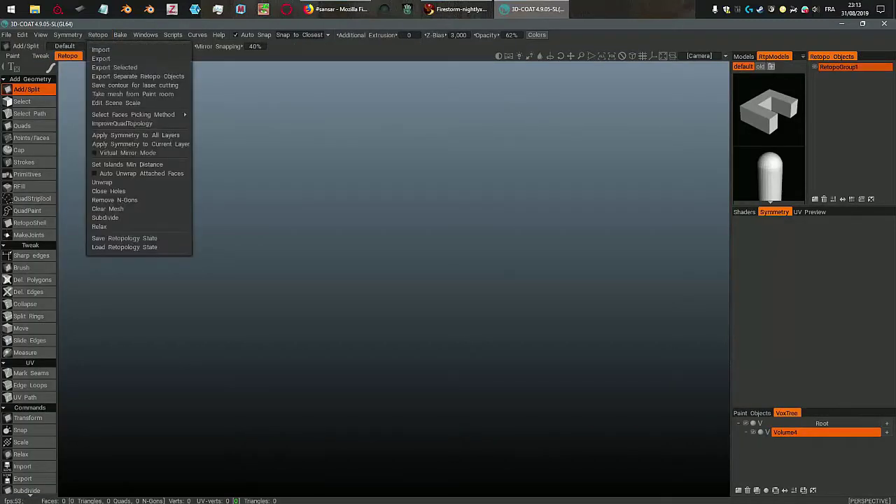
left_click(101, 49)
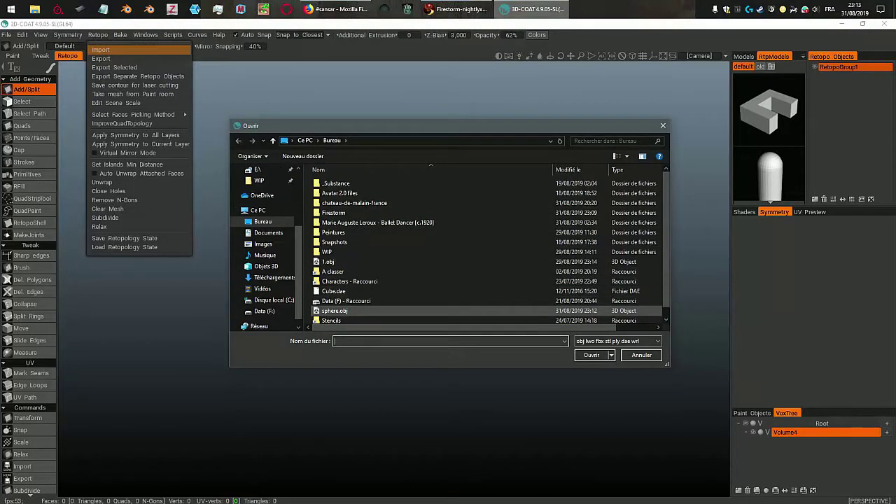
double_click(335, 310)
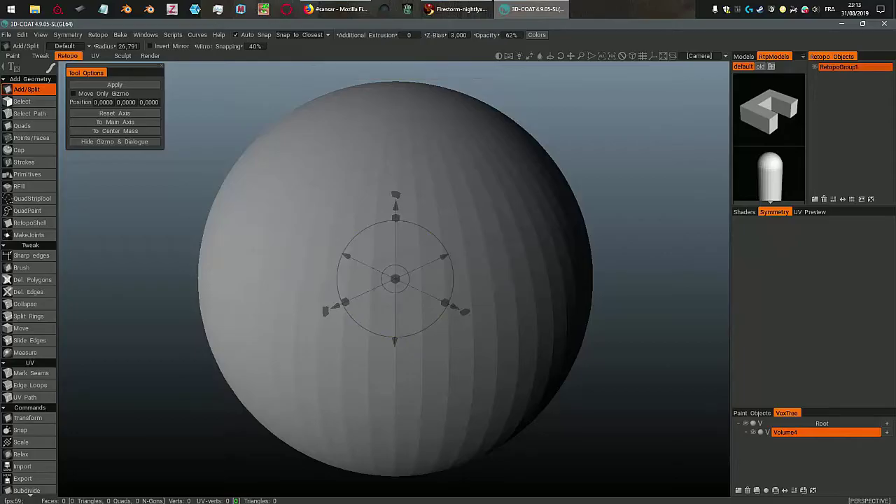
key("Return")
middle_click_drag(441, 248, 376, 298)
middle_click_drag(424, 261, 411, 238)
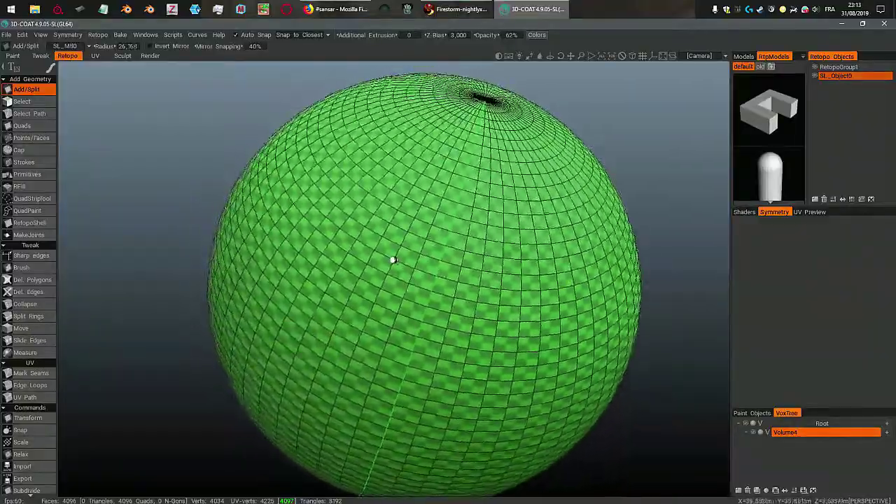
middle_click_drag(407, 257, 390, 251)
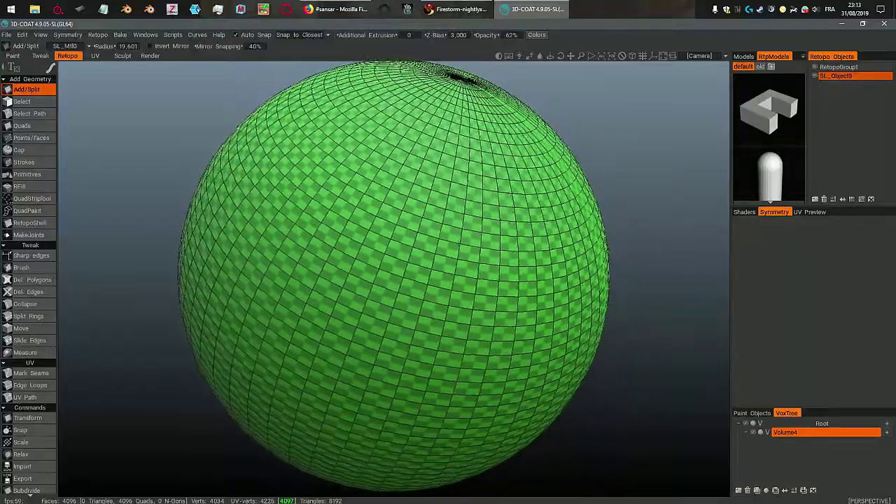
left_click(67, 35)
left_click(81, 58)
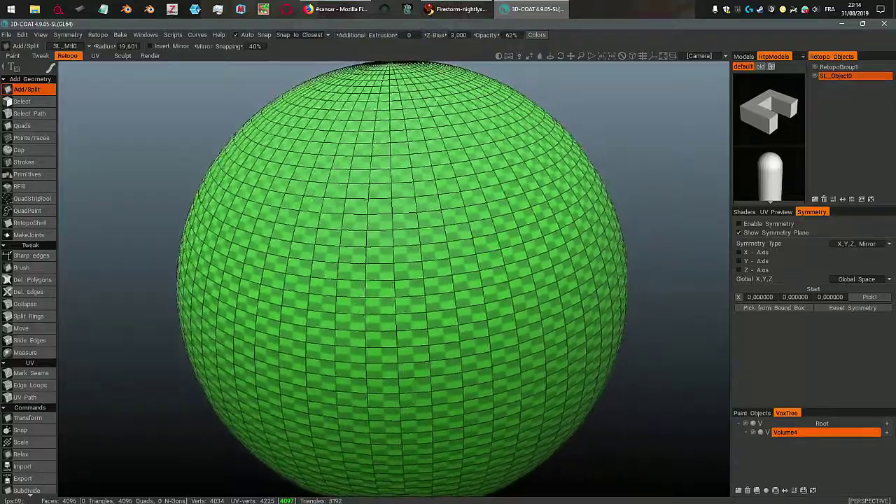
Step: Convert the retopo sphere into a sculpt mesh in the Sculpt room
left_click(122, 55)
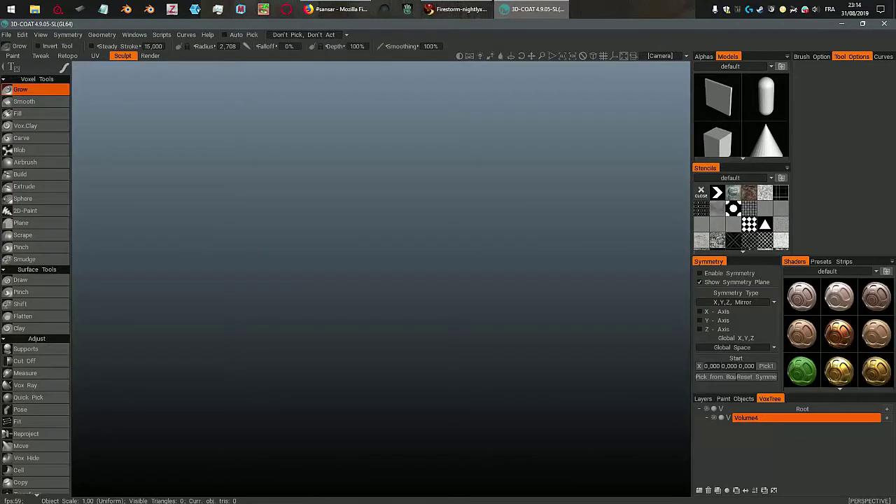
left_click(102, 35)
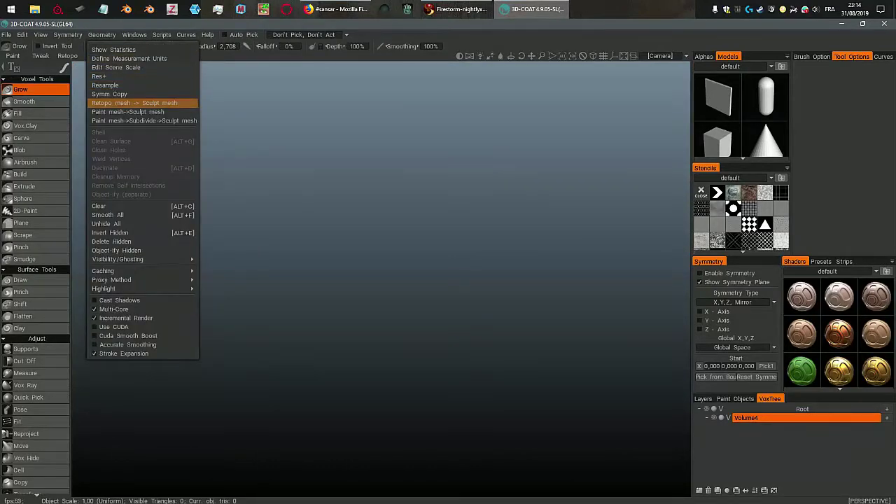
left_click(134, 103)
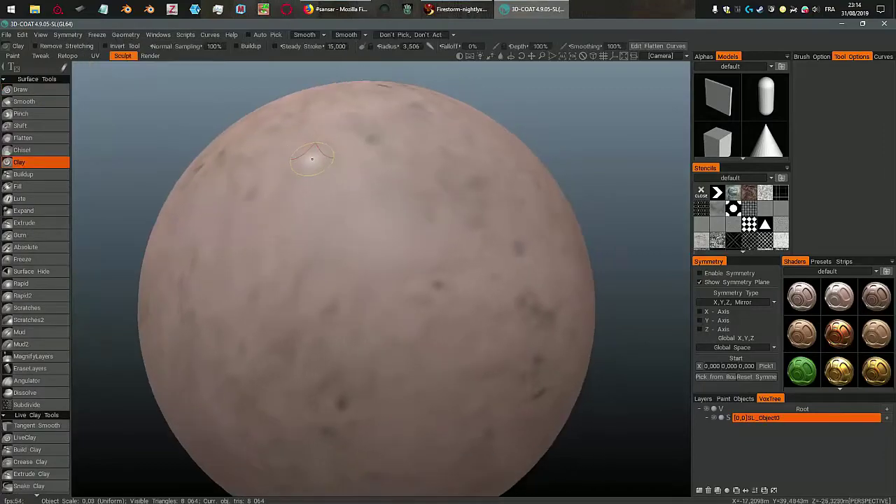
Step: Show the wireframe of the sculpt sphere and increase its resolution twice
key("w")
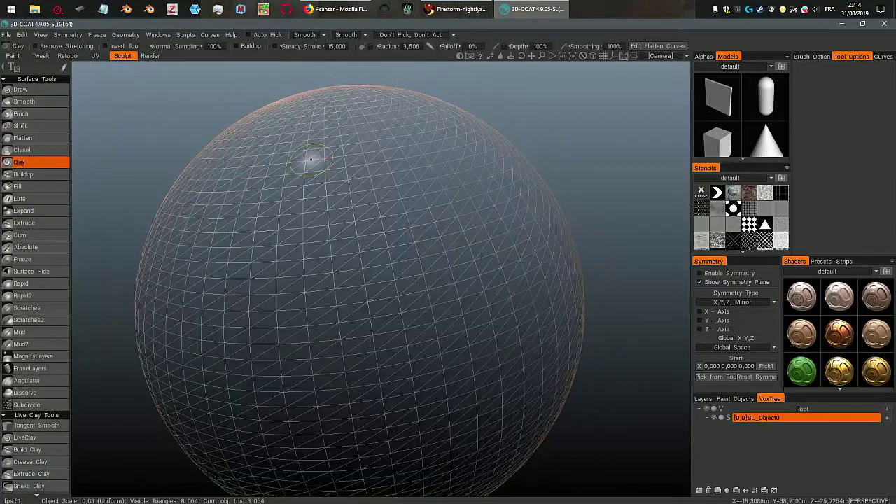
scroll(311, 160, "down", 3)
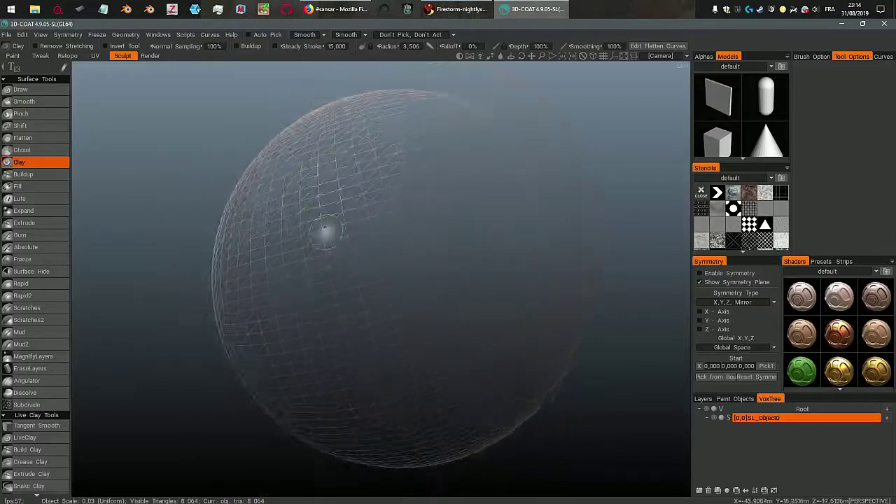
scroll(364, 251, "up", 4)
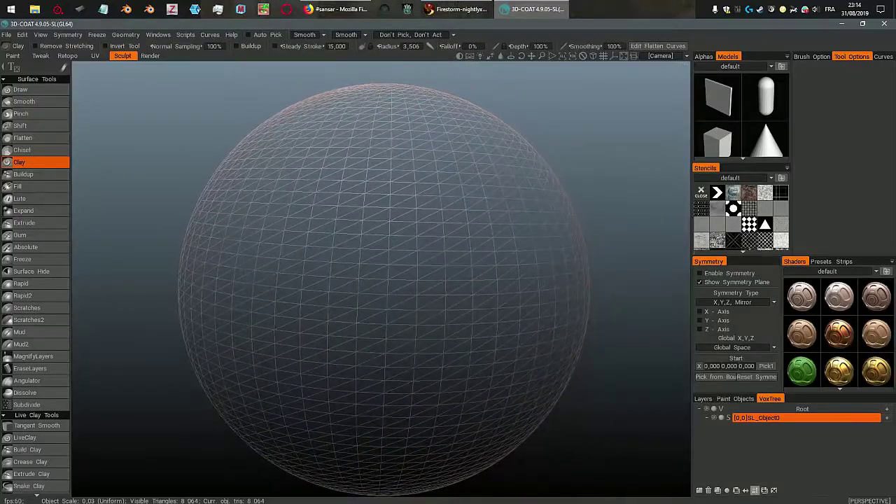
left_click(755, 490)
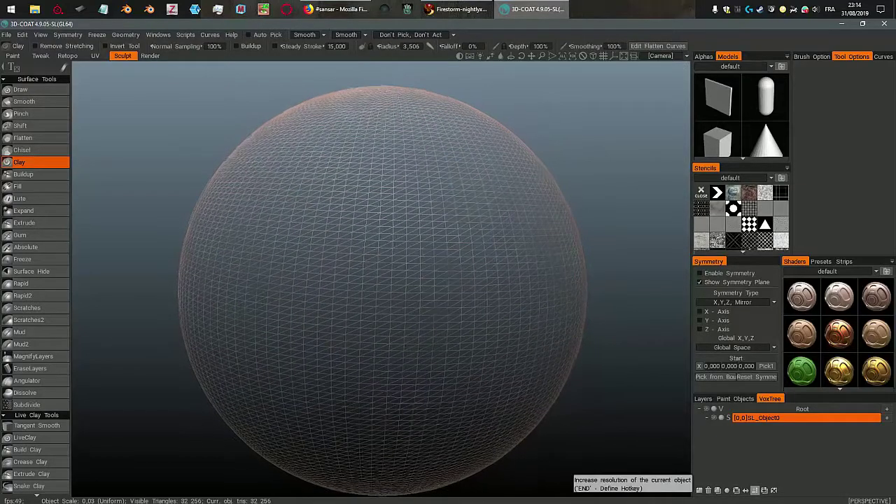
left_click(755, 490)
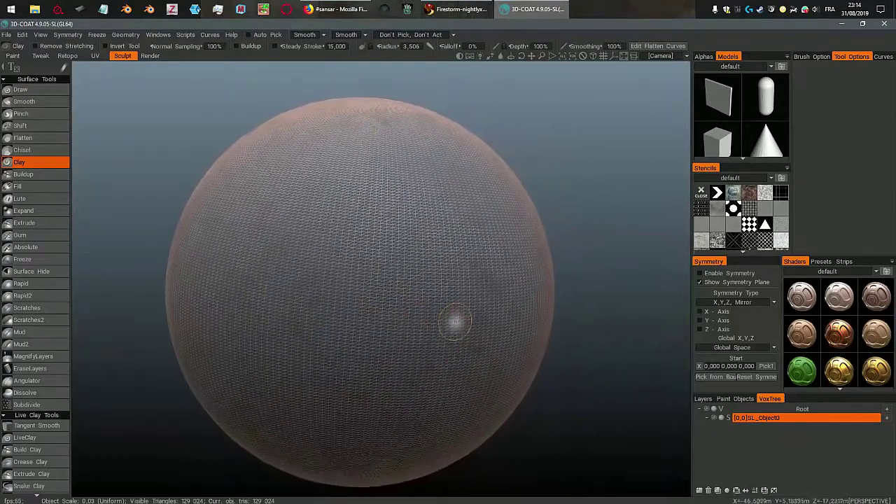
Step: Hide the wireframe and sculpt a curved raised ridge on the sphere with General Clay at a radius of about 4.58
key("w")
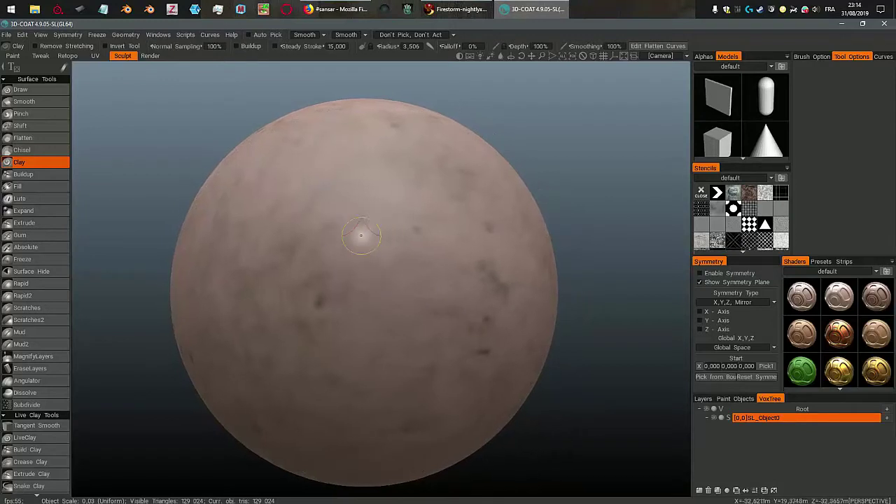
left_click_drag(371, 287, 438, 322, "alt")
scroll(35, 343, "down", 5)
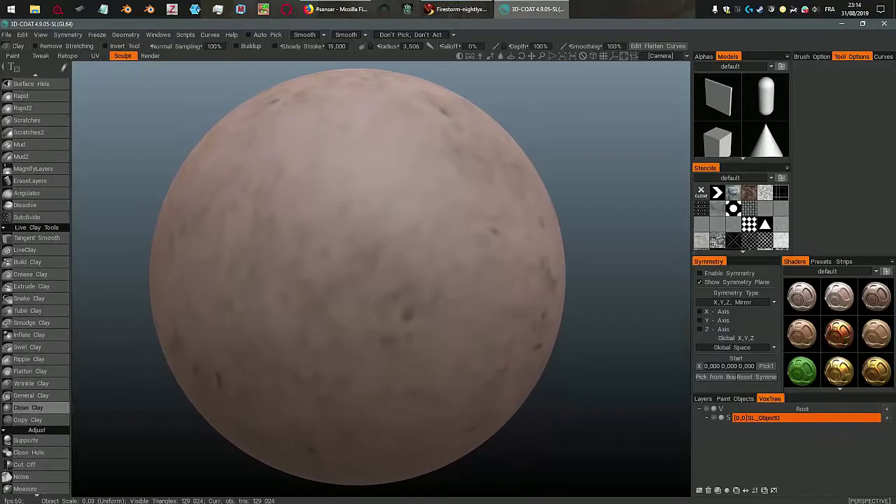
left_click(30, 396)
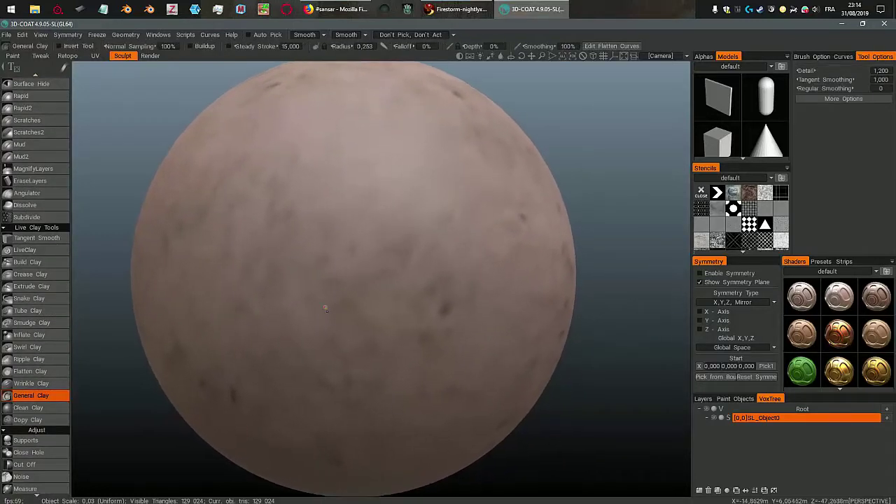
mouse_move(332, 317)
right_mouse_down()
mouse_move(300, 294)
mouse_move(293, 322)
right_mouse_up()
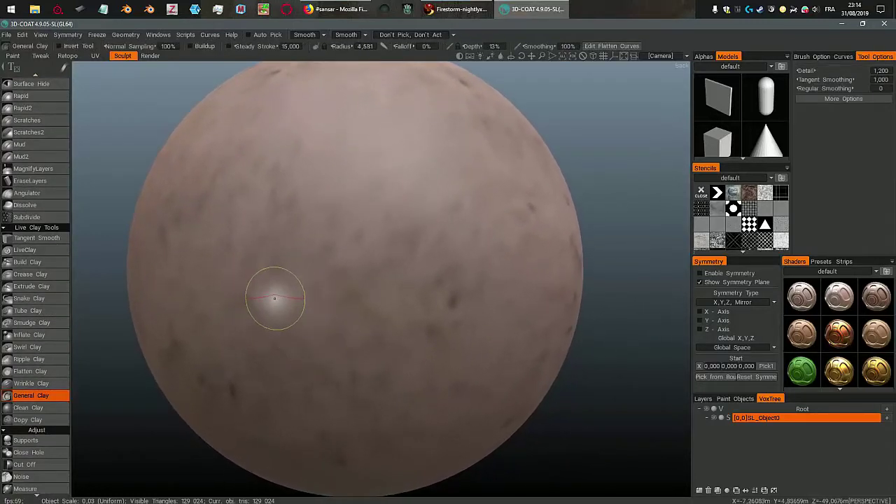
mouse_move(264, 293)
left_mouse_down()
mouse_move(320, 357)
mouse_move(464, 340)
mouse_move(418, 408)
left_mouse_up()
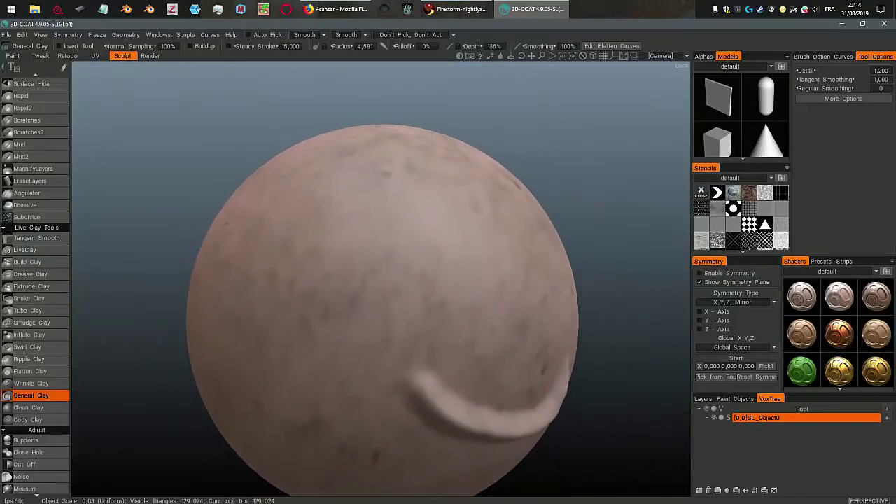
Step: In the Retopo room, use the Brush to pull the green retopo polygons over the sculpted ridge
left_click(67, 56)
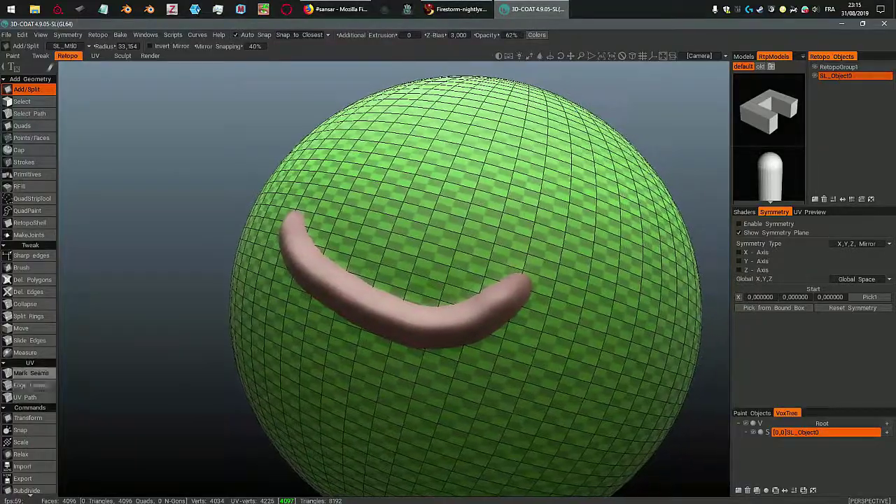
left_click(21, 267)
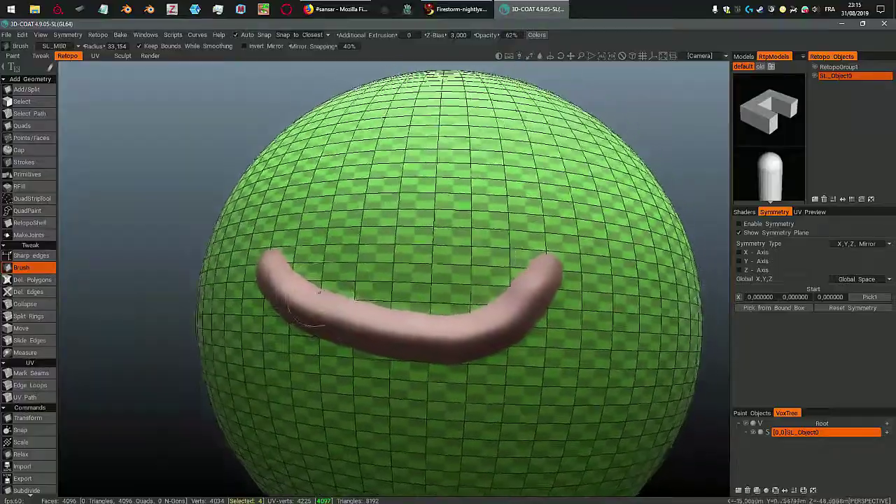
mouse_move(322, 292)
left_mouse_down()
mouse_move(350, 312)
mouse_move(308, 308)
mouse_move(276, 290)
left_mouse_up()
scroll(409, 349, "up", 5)
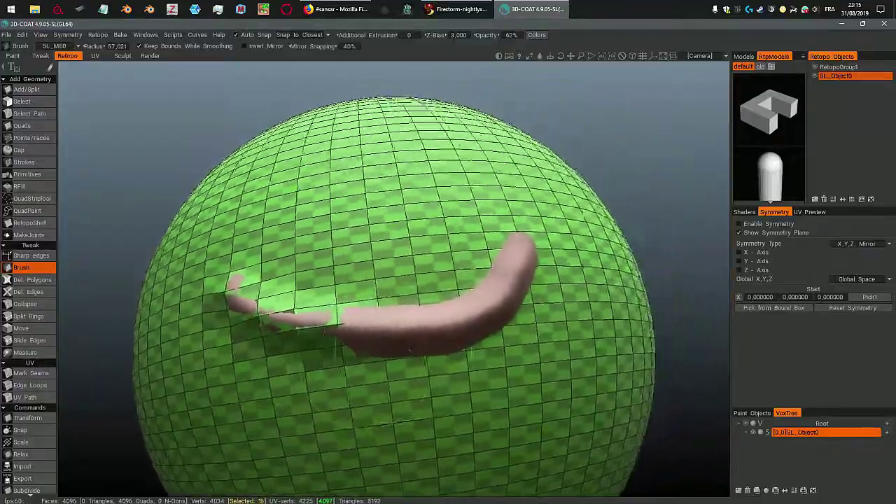
mouse_move(417, 350)
left_mouse_down()
mouse_move(413, 318)
mouse_move(444, 287)
mouse_move(436, 270)
left_mouse_up()
scroll(434, 339, "up", 3)
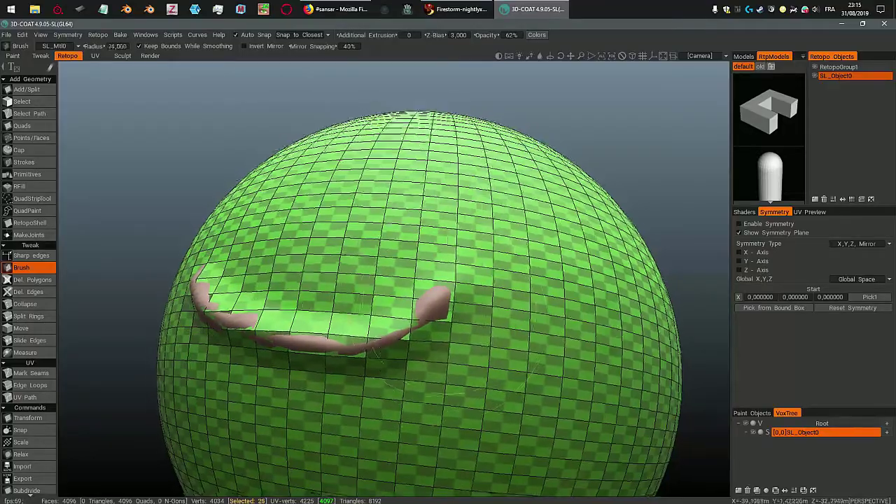
Step: Enlarge the retopo Brush to a radius of 130 and drag the surrounding polygons towards the ridge to tighten the coverage
scroll(392, 347, "up", 4)
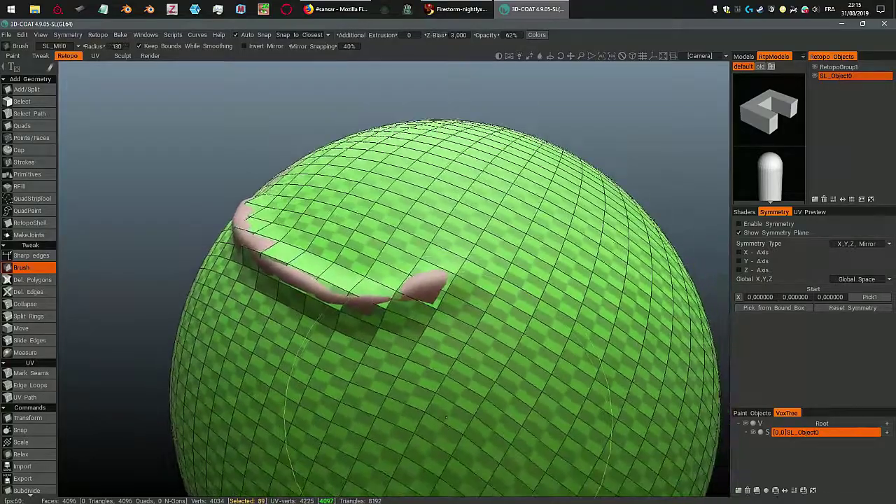
left_click_drag(441, 420, 497, 300)
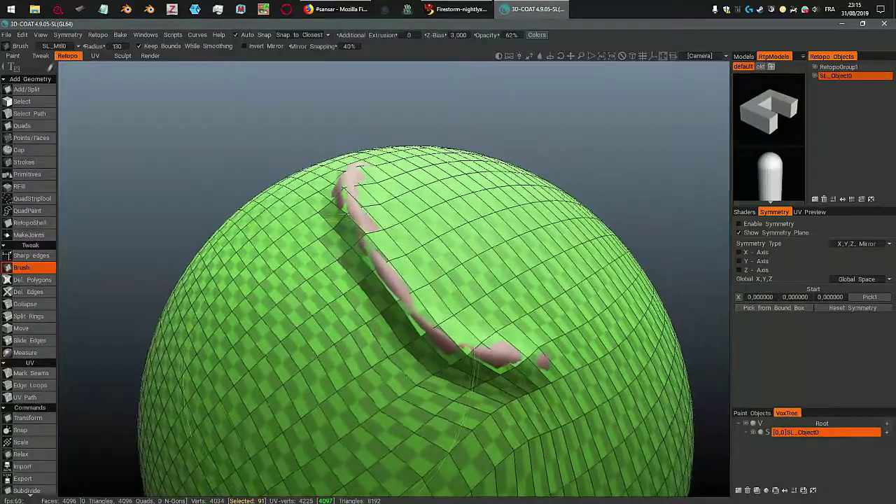
left_click_drag(329, 385, 385, 319)
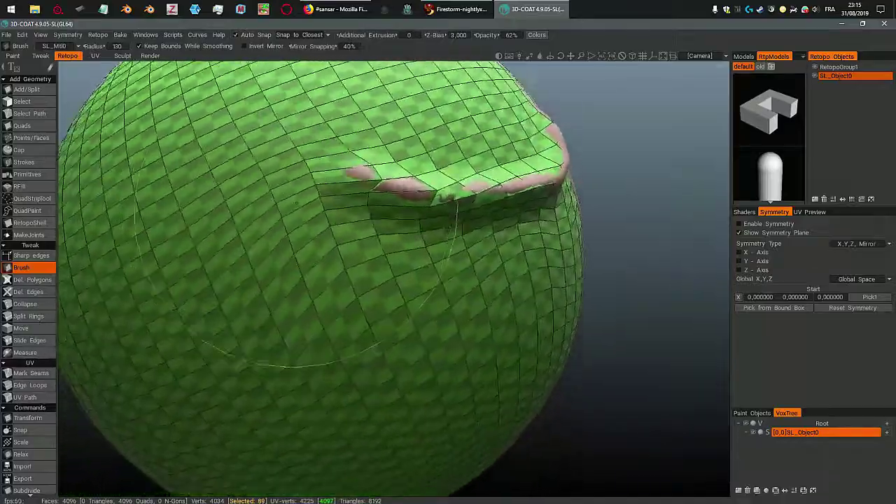
scroll(351, 245, "down", 5)
left_click_drag(371, 231, 326, 265)
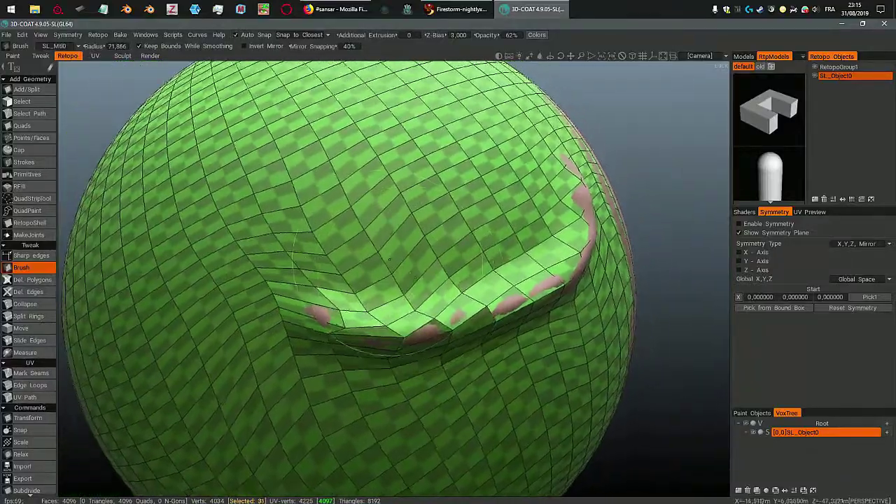
Step: Relax and even out the retopo polygons along the ridge and its ends, using a brush radius between about 60 and 80
scroll(376, 284, "up", 2)
left_click_drag(378, 272, 430, 275, "shift")
scroll(434, 273, "down", 1)
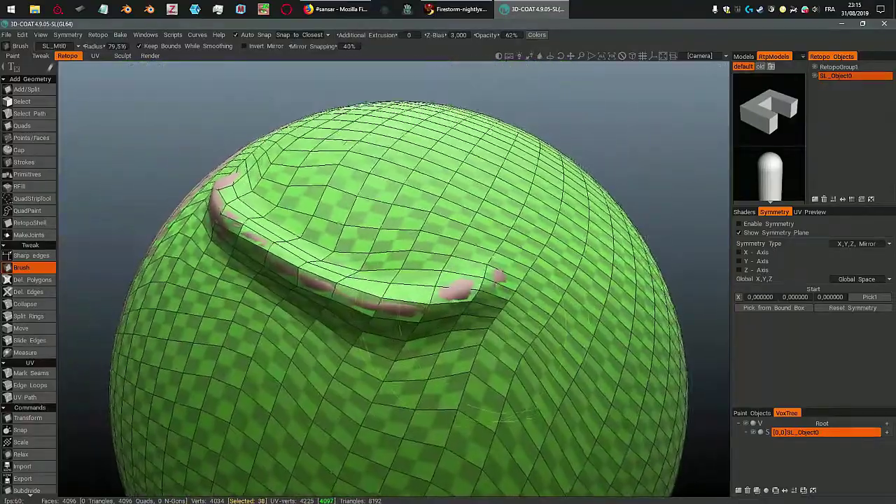
left_click_drag(478, 308, 468, 293, "shift")
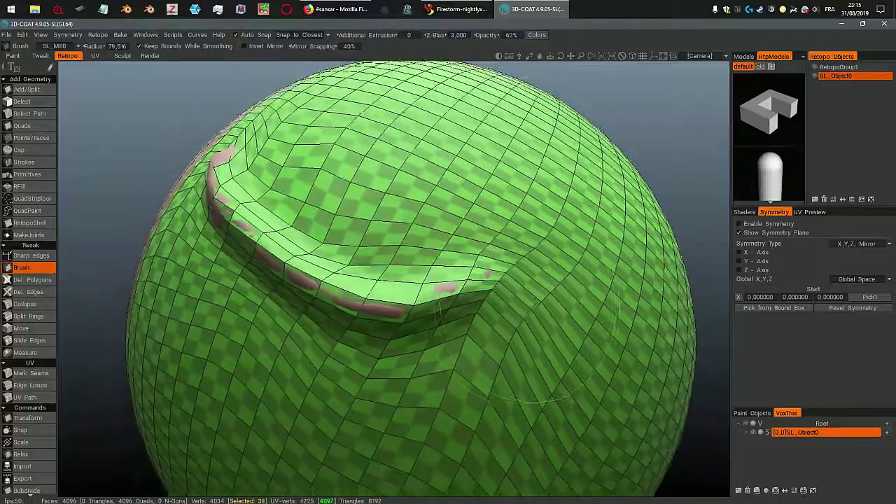
scroll(364, 283, "down", 2)
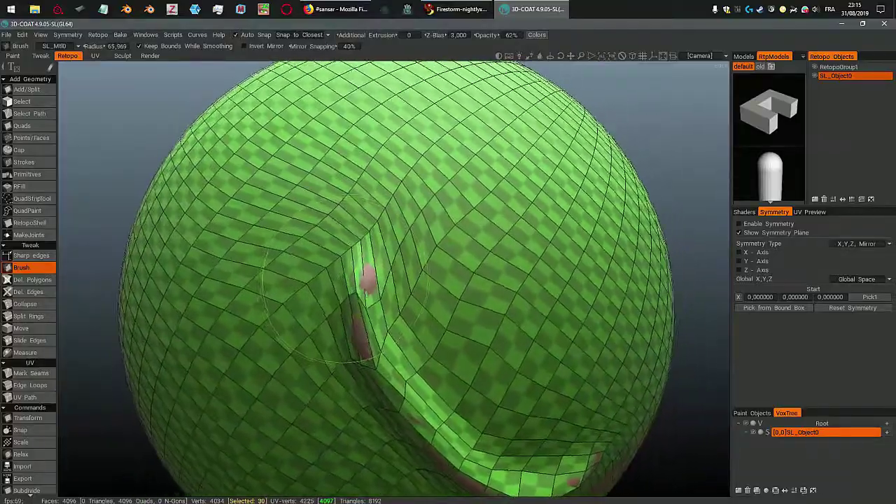
scroll(333, 299, "up", 1)
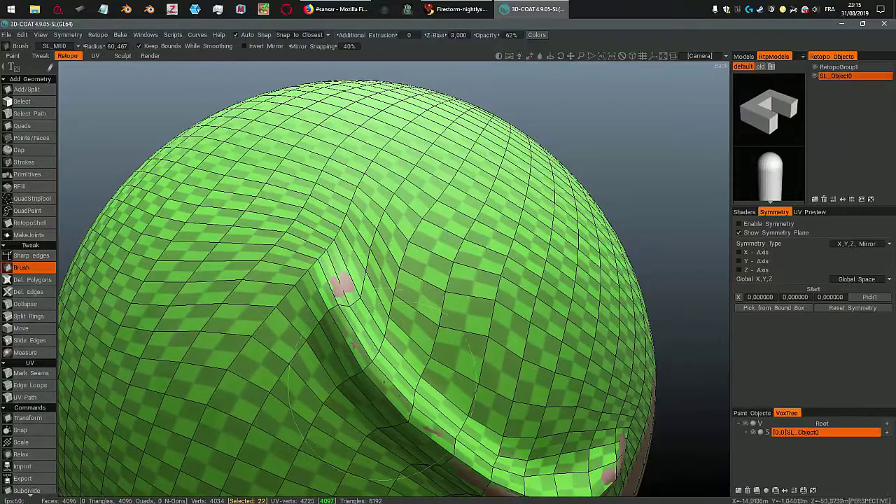
left_click_drag(507, 474, 460, 419, "alt")
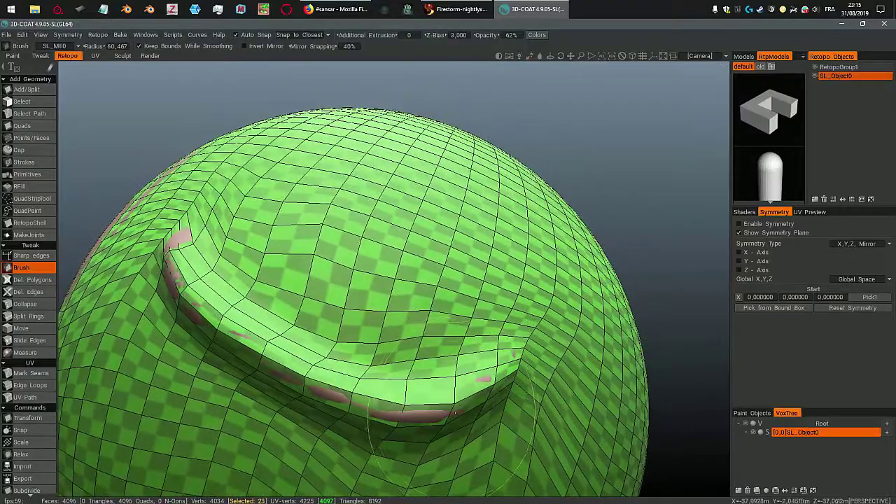
scroll(498, 383, "down", 3)
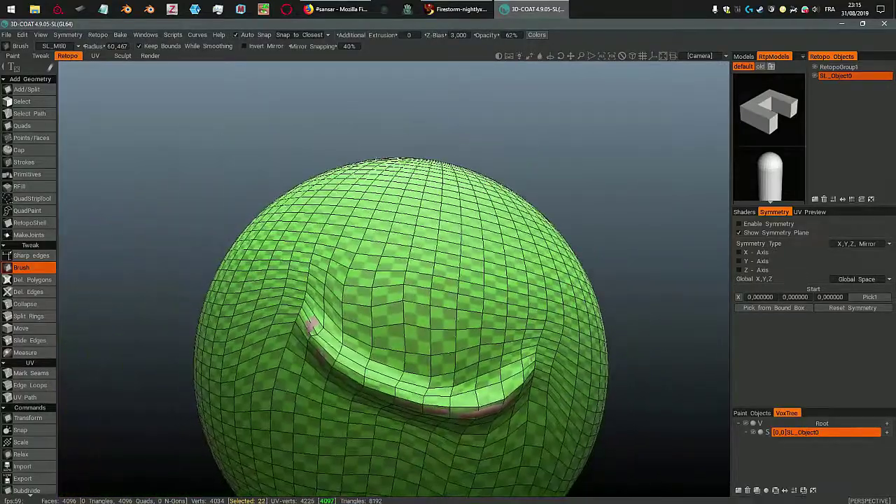
Step: Return to the Sculpt room, activate the Move tool and set its radius to about 17
left_click(122, 56)
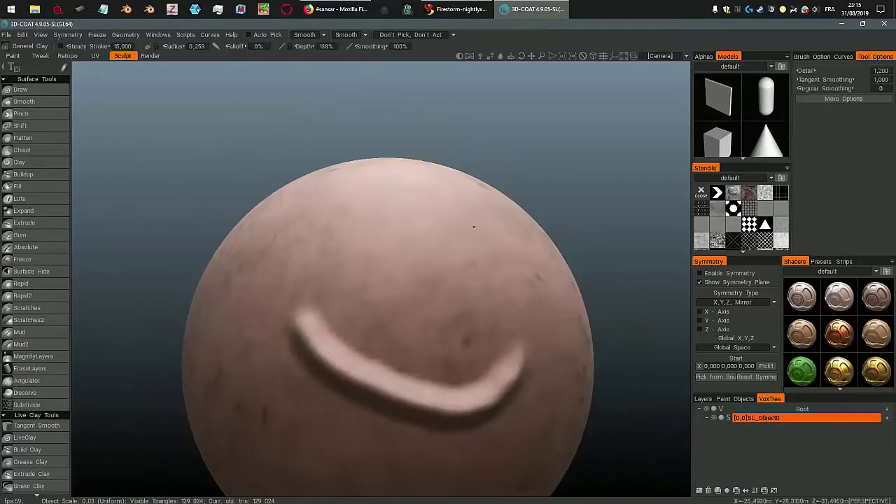
scroll(28, 380, "down", 10)
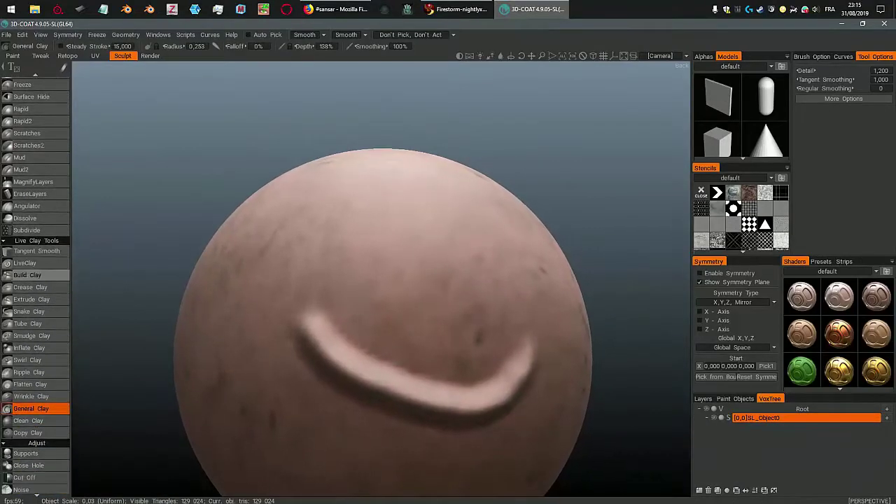
scroll(28, 352, "down", 3)
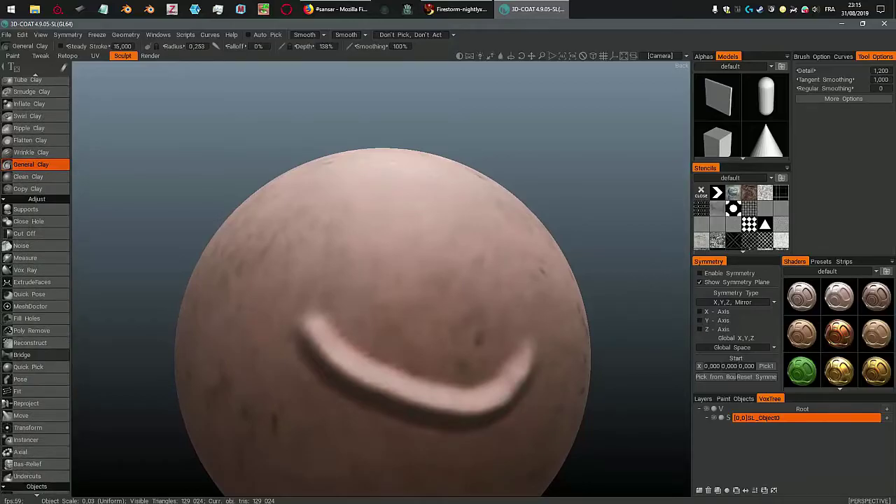
left_click(21, 381)
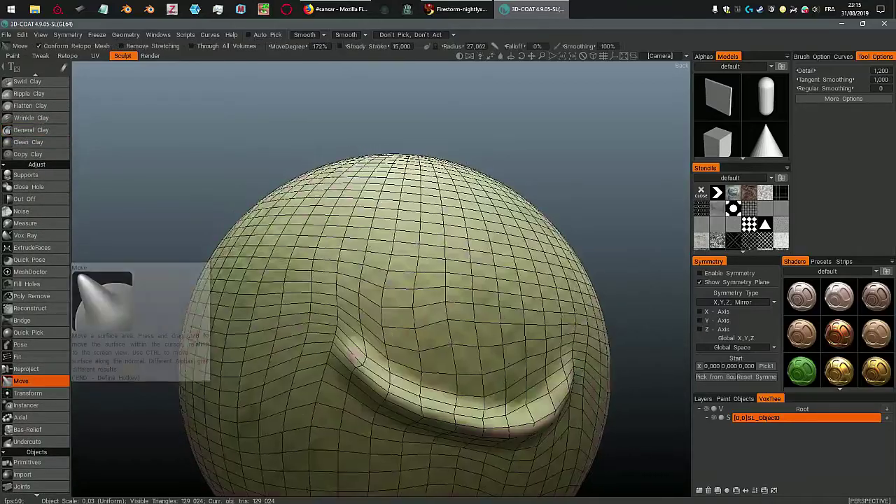
left_click_drag(329, 301, 420, 297, "alt")
right_click_drag(378, 296, 320, 294)
left_click_drag(320, 294, 427, 210, "alt")
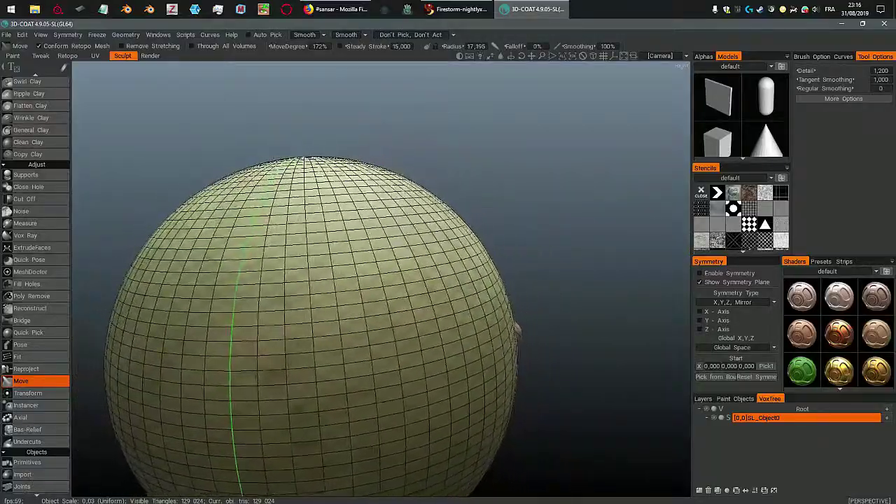
left_click_drag(280, 303, 295, 306, "alt")
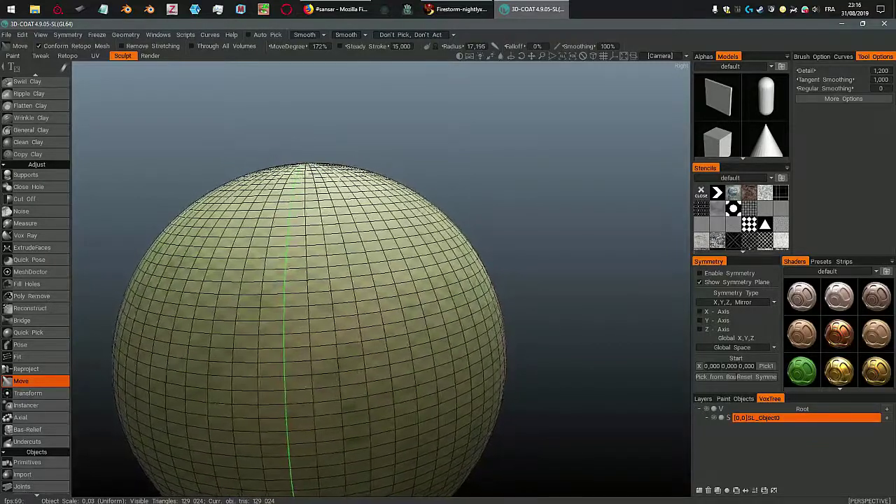
Step: Try pulling a pointed bump out of the sphere with Conform Retopo Mesh off, and switch the option back on
left_click(58, 46)
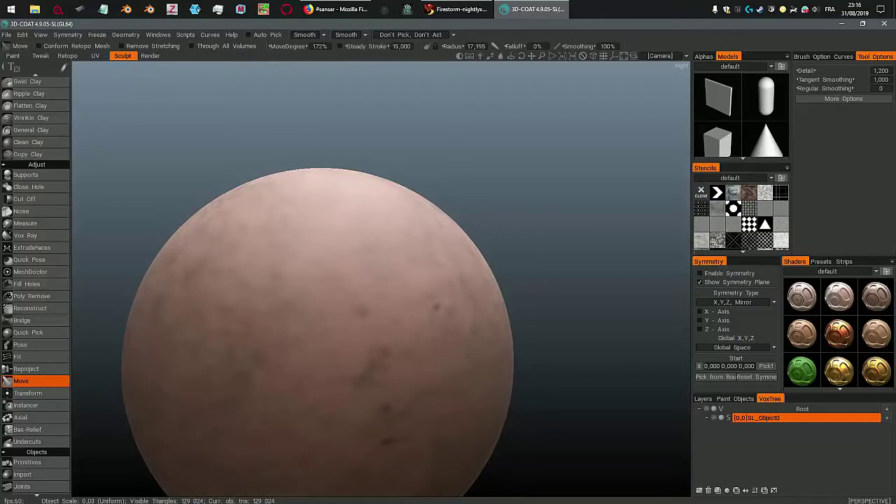
left_click_drag(401, 273, 377, 246, "alt")
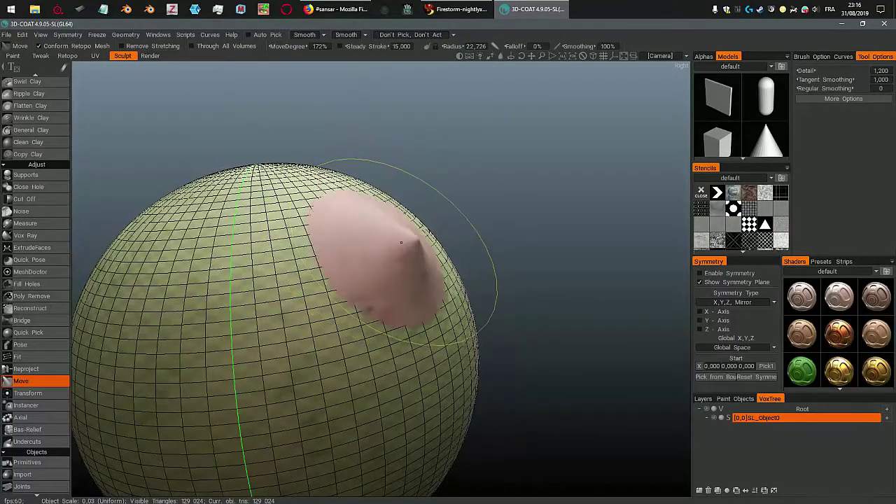
mouse_move(403, 237)
left_mouse_down("alt")
mouse_move(326, 226)
mouse_move(335, 262)
mouse_move(348, 268)
left_mouse_up("alt")
Step: Move small areas of the sphere's surface with Conform Retopo Mesh on, varying the radius between about 6 and 12
right_click_drag(348, 269, 371, 331)
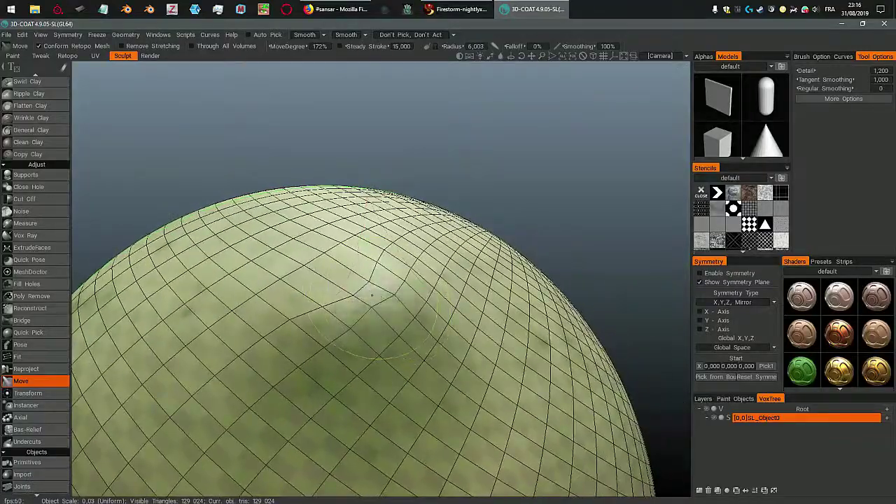
left_click_drag(404, 354, 335, 279, "alt")
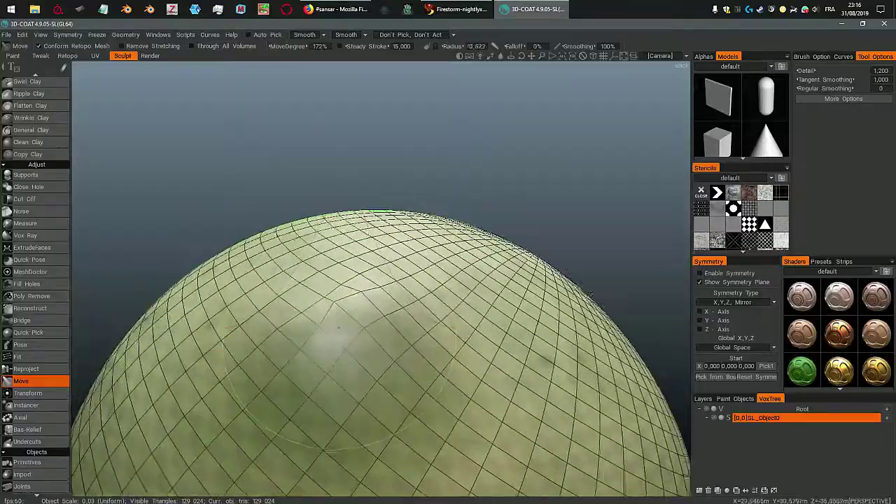
mouse_move(352, 322)
right_mouse_down()
mouse_move(371, 269)
mouse_move(300, 279)
right_mouse_up()
mouse_move(299, 278)
left_mouse_down("alt")
mouse_move(182, 287)
mouse_move(234, 280)
left_mouse_up("alt")
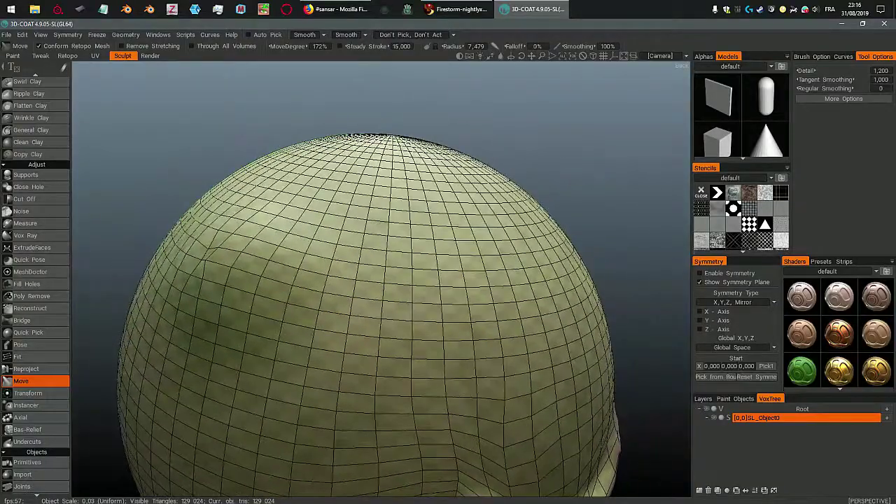
Step: Check the conformed mesh in the Retopo room, and pull a larger bulge from the sculpt with a Move radius of about 21
left_click(67, 56)
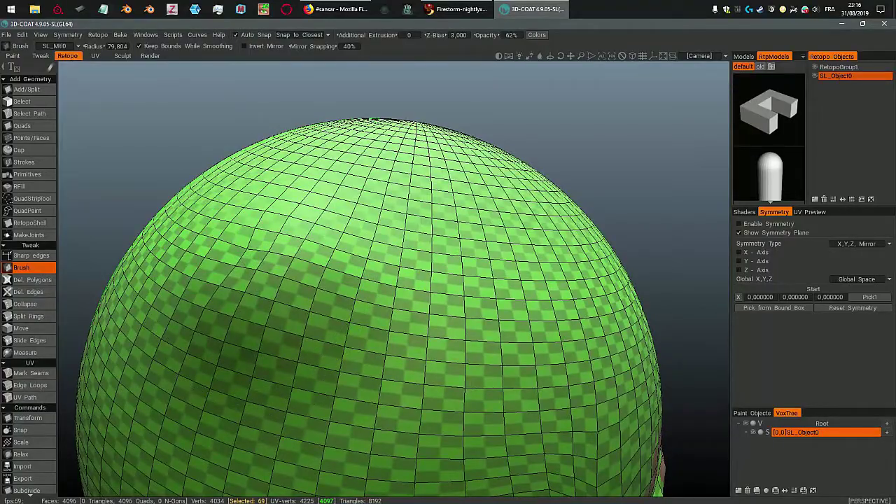
left_click(122, 56)
mouse_move(602, 294)
left_mouse_down("alt")
mouse_move(535, 290)
mouse_move(440, 260)
mouse_move(434, 279)
left_mouse_up("alt")
left_click_drag(421, 165, 423, 189, "alt")
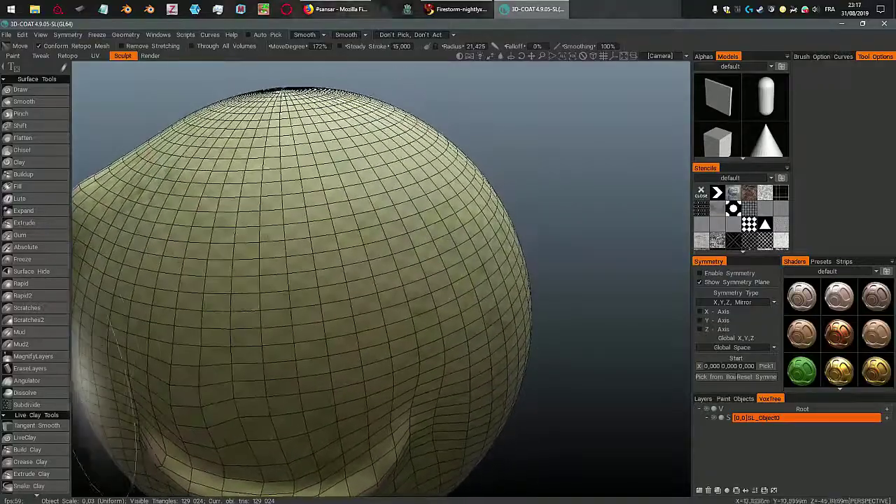
Step: Choose the Pose tool in Line transpose mode with Conform Retopo Mesh on, and mark a graded selection across the sphere
scroll(35, 400, "down", 6)
scroll(31, 339, "down", 7)
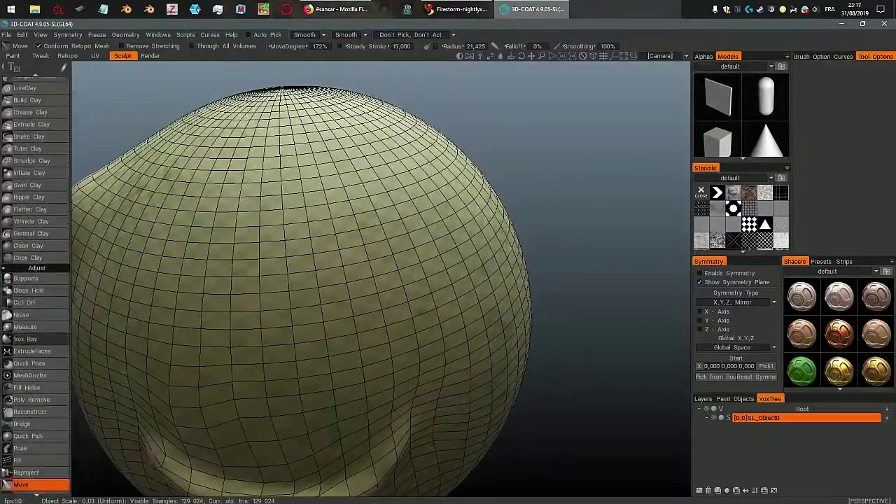
left_click(31, 402)
mouse_move(244, 224)
left_mouse_down("alt")
mouse_move(245, 275)
mouse_move(217, 371)
left_mouse_up("alt")
right_click_drag(458, 215, 392, 214)
left_click_drag(392, 203, 220, 123, "alt")
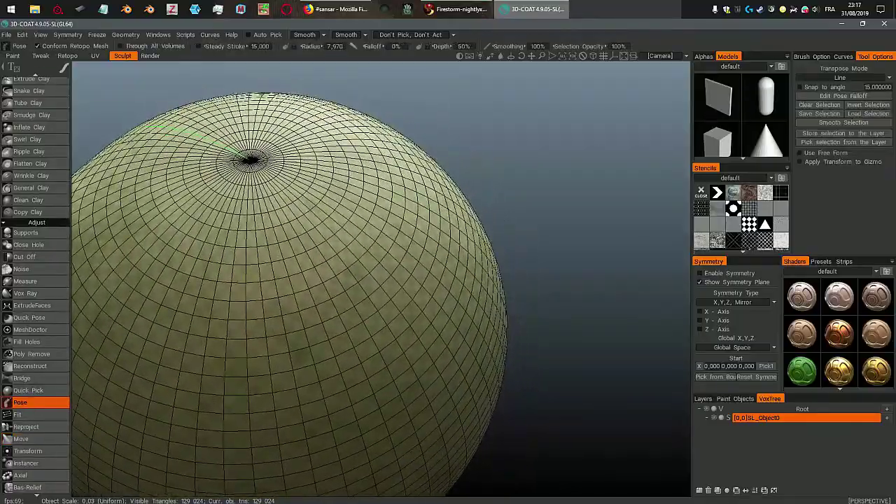
mouse_move(323, 281)
left_mouse_down()
mouse_move(343, 350)
mouse_move(380, 320)
mouse_move(430, 210)
left_mouse_up()
scroll(430, 210, "down", 4)
right_click_drag(429, 266, 424, 278)
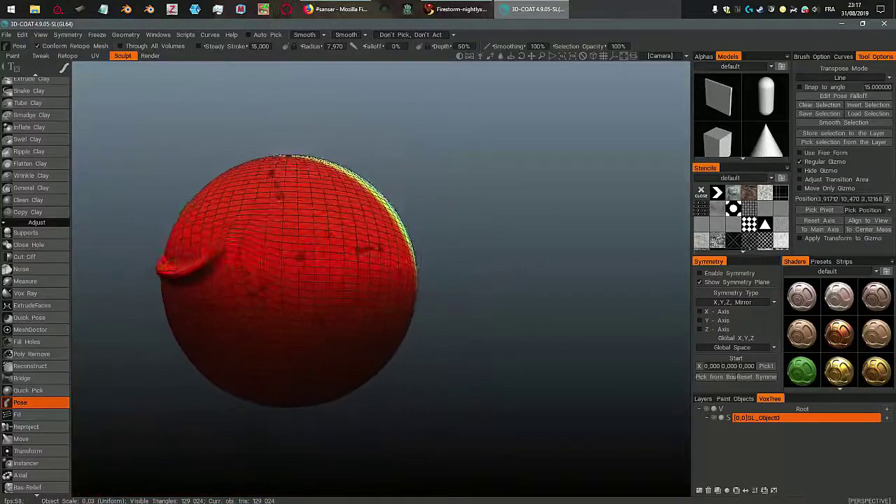
Step: Switch the Pose tool's selection to rectangular strokes and clear the graded selection across the sphere
mouse_move(64, 67)
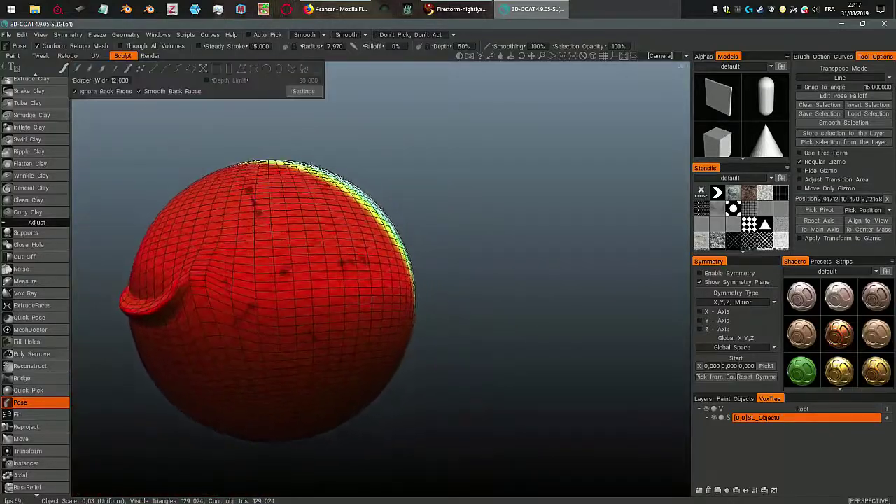
left_click(228, 69)
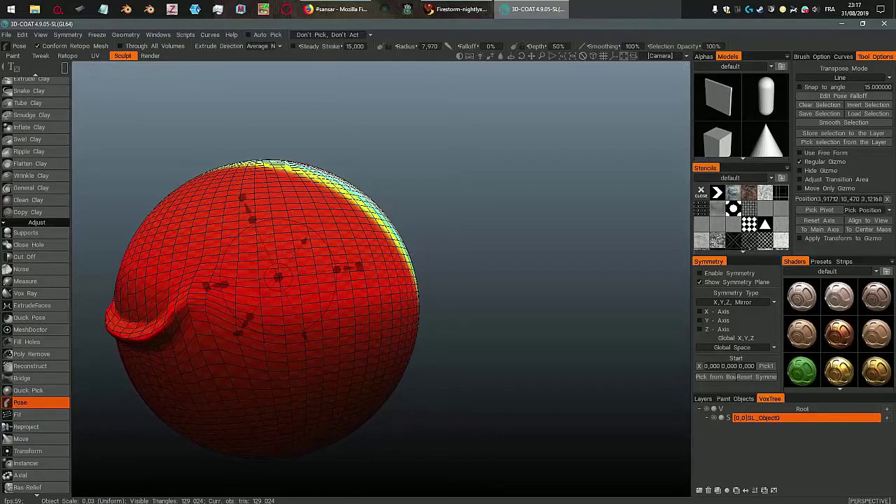
key("ctrl+d")
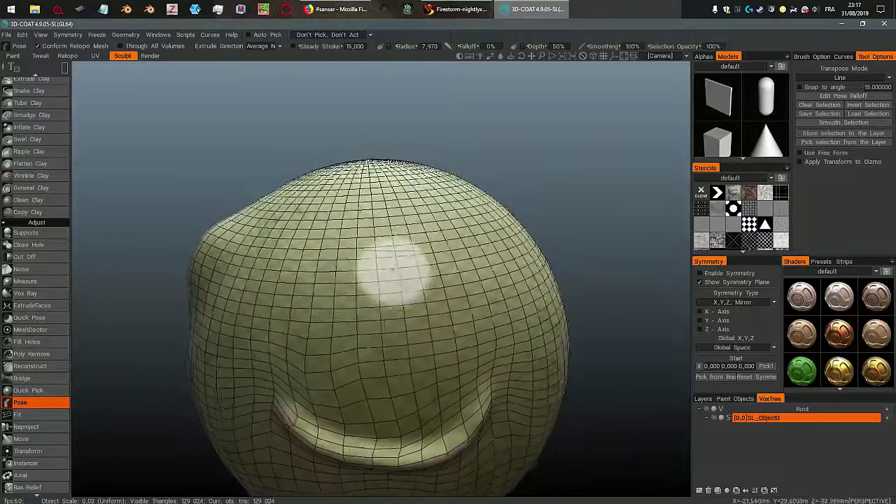
Step: Try a rectangular Pose selection on the sphere above the curved ridge, and undo it
mouse_move(65, 68)
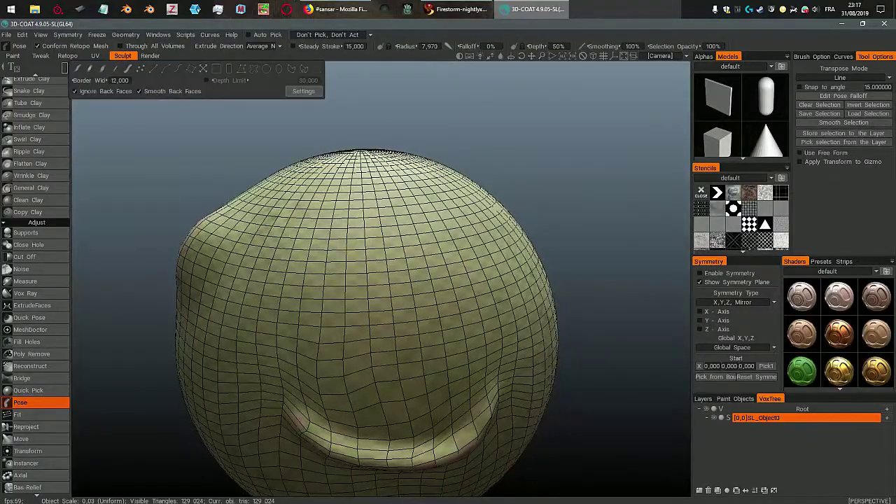
mouse_move(317, 218)
left_mouse_down()
mouse_move(445, 316)
mouse_move(532, 308)
mouse_move(592, 325)
left_mouse_up()
left_click_drag(413, 249, 442, 343, "alt")
key("ctrl+z")
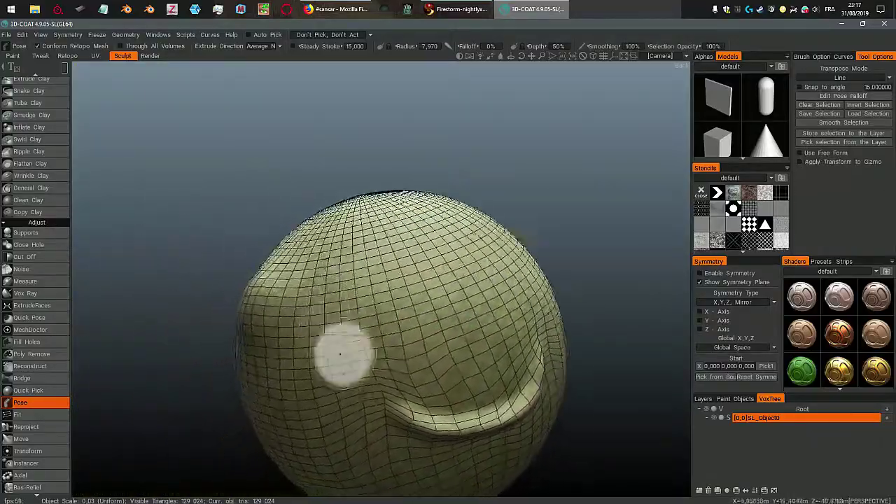
Step: Mark a rectangular patch on the sphere, pull it outward into a raised block with Pose, and clear the selection
left_click_drag(356, 363, 329, 285, "alt")
left_click_drag(330, 284, 449, 383)
left_click_drag(406, 305, 288, 389, "alt")
left_click_drag(288, 389, 428, 356, "alt")
key("ctrl+d")
mouse_move(340, 246)
left_mouse_down("alt")
mouse_move(315, 256)
mouse_move(335, 242)
left_mouse_up("alt")
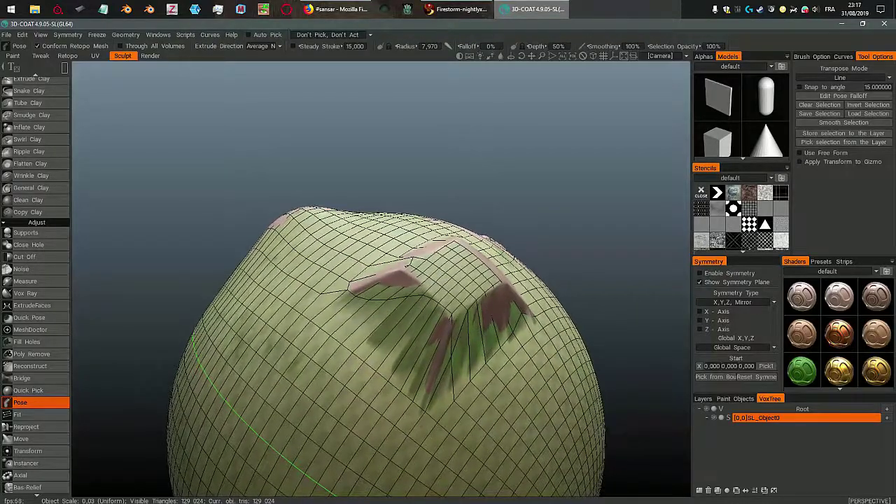
Step: Relax the retopo mesh around the raised blocks in the Retopo room with Brush radii from about 92 to 247
left_click(67, 56)
mouse_move(427, 420)
left_mouse_down("alt")
mouse_move(390, 389)
mouse_move(402, 350)
left_mouse_up("alt")
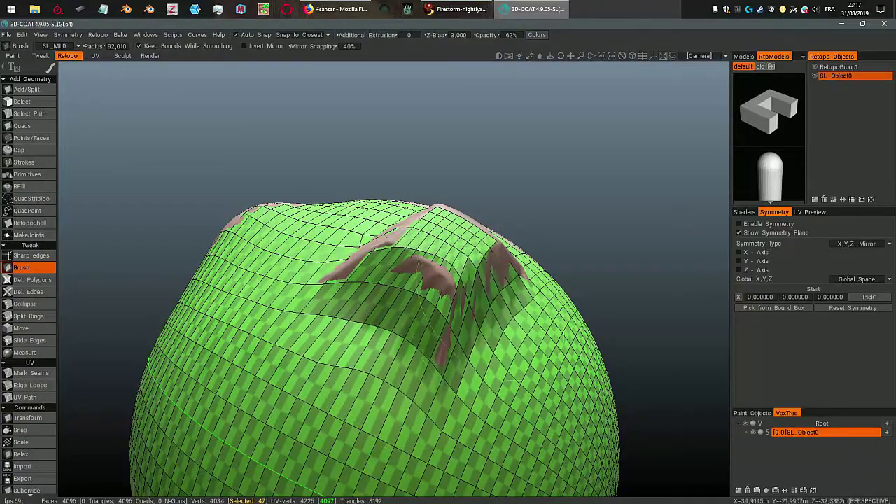
left_click_drag(492, 304, 350, 319, "alt")
key("bracketright")
key("bracketright")
key("bracketright")
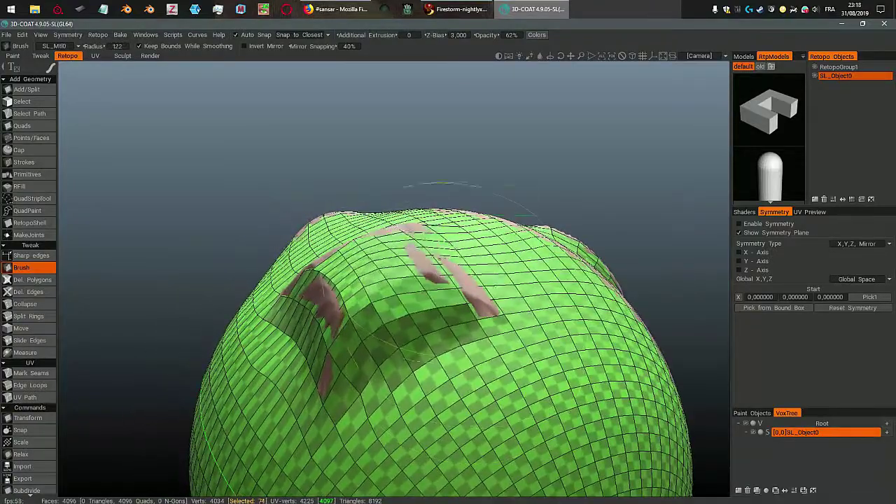
left_click_drag(457, 265, 463, 249, "alt")
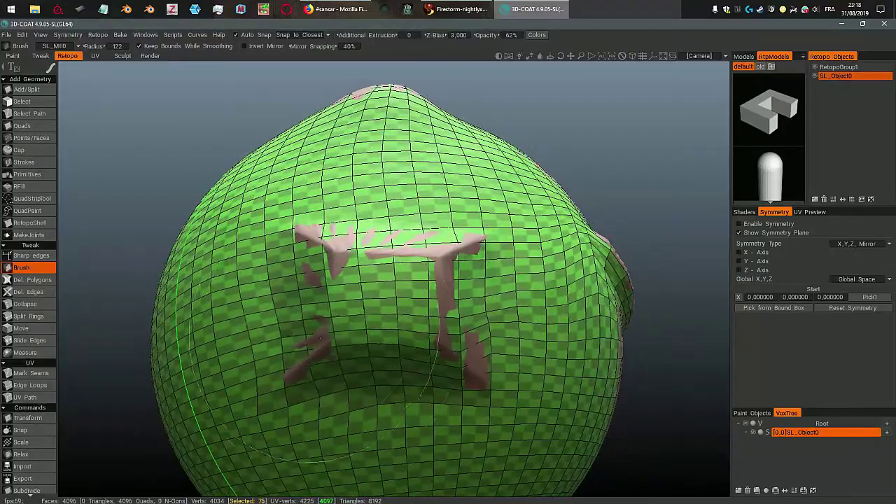
left_click_drag(379, 286, 290, 385, "alt")
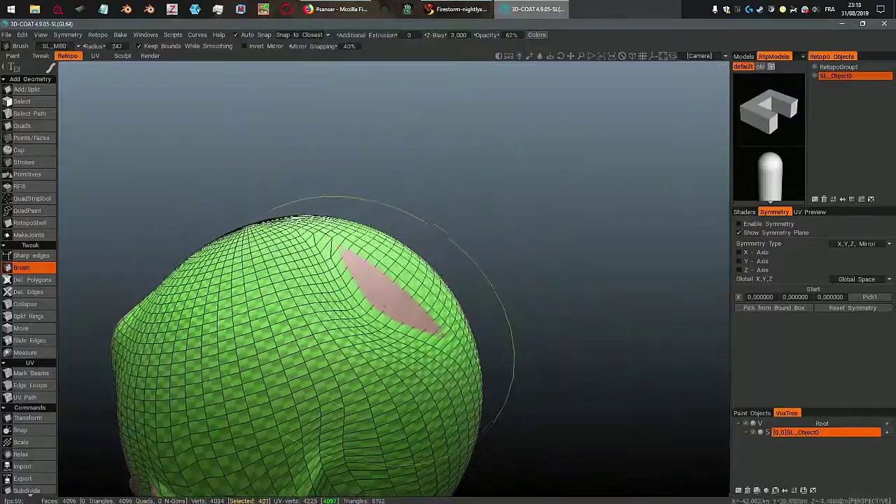
mouse_move(396, 288)
left_mouse_down("alt")
mouse_move(378, 304)
mouse_move(394, 272)
left_mouse_up("alt")
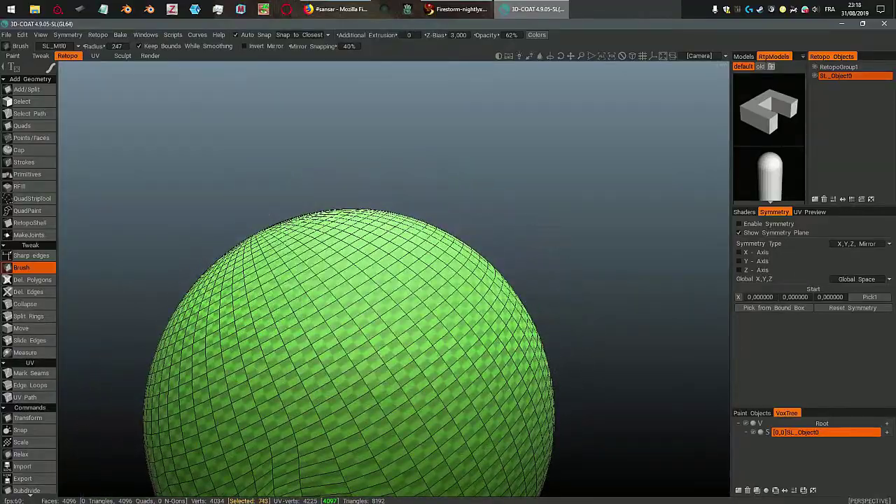
Step: Return to the Sculpt room and pull large areas of the sphere with Move at a radius of about 33, Conform Retopo Mesh on
left_click(123, 56)
mouse_move(329, 294)
left_mouse_down("alt")
mouse_move(336, 283)
mouse_move(308, 270)
left_mouse_up("alt")
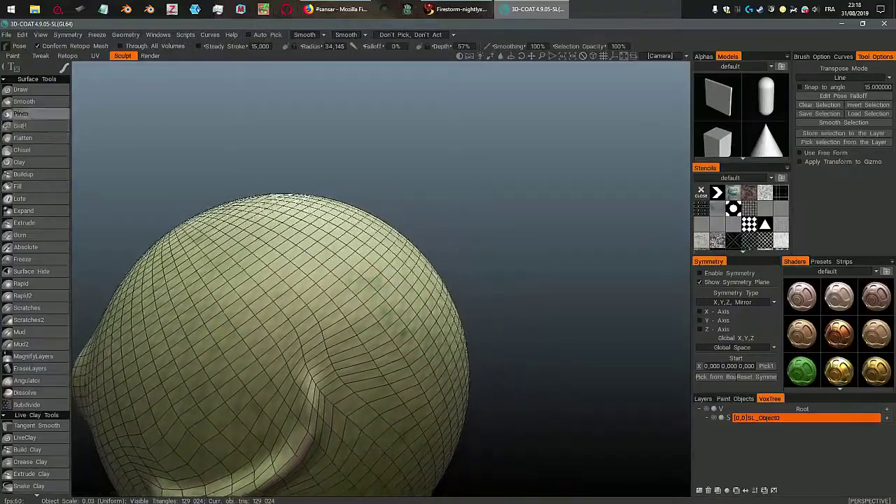
scroll(25, 392, "down", 15)
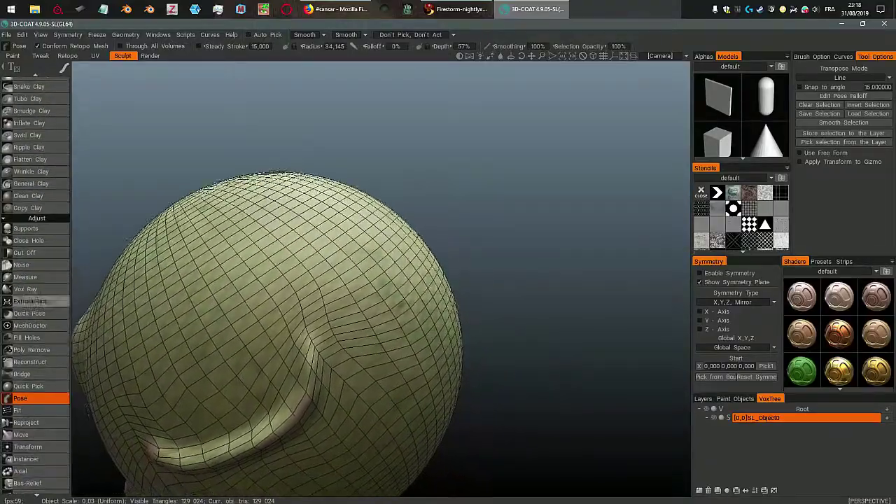
left_click(22, 434)
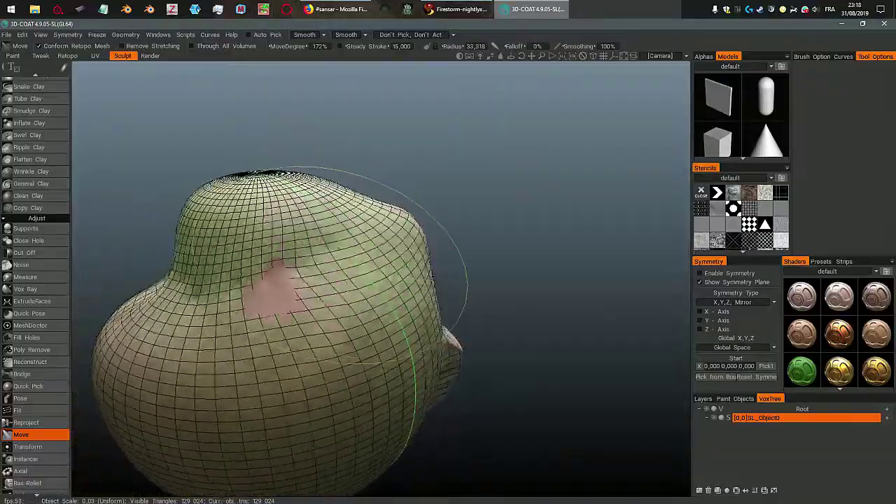
left_click_drag(365, 331, 309, 321, "alt")
mouse_move(308, 321)
middle_mouse_down()
mouse_move(387, 279)
mouse_move(321, 216)
mouse_move(316, 236)
middle_mouse_up()
Step: Smooth the jagged protruding block on the sculpt with the Smooth tool at a radius of about 6.9
scroll(31, 130, "up", 7)
scroll(28, 131, "up", 3)
left_click(21, 90)
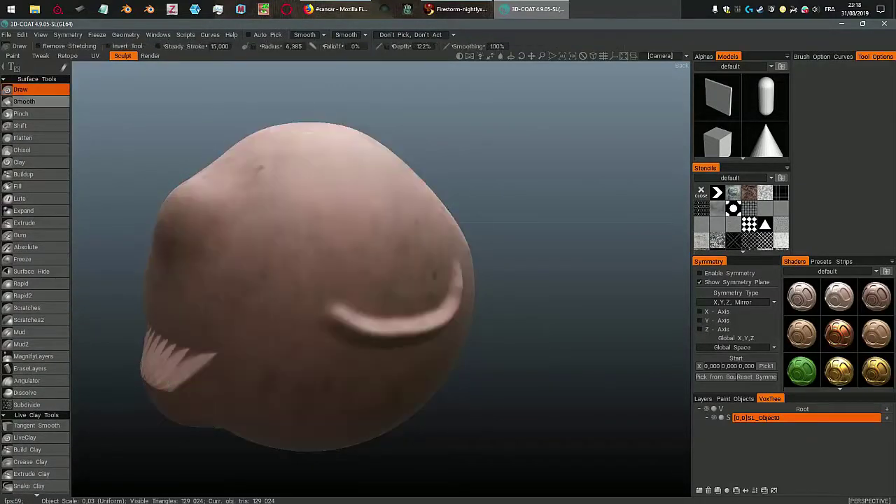
middle_click_drag(158, 283, 248, 296)
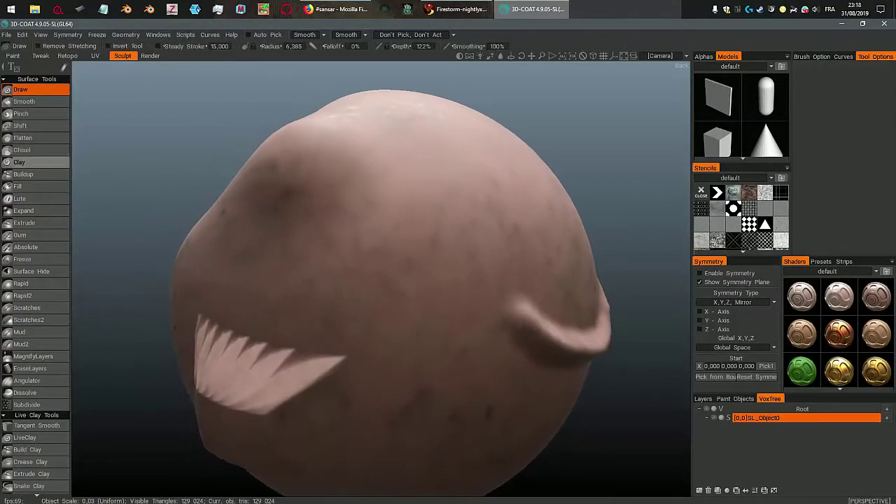
left_click(29, 101)
middle_click_drag(367, 340, 406, 296)
left_click_drag(340, 314, 294, 281)
mouse_move(293, 281)
middle_mouse_down()
mouse_move(233, 254)
mouse_move(301, 340)
mouse_move(272, 390)
mouse_move(269, 352)
mouse_move(320, 315)
mouse_move(236, 356)
mouse_move(320, 304)
mouse_move(322, 285)
mouse_move(242, 296)
mouse_move(245, 304)
middle_mouse_up()
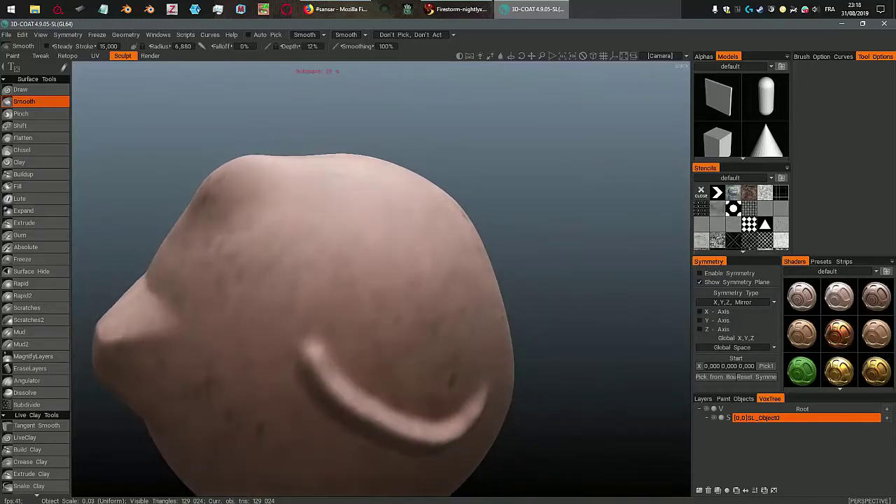
Step: Apply a pitted, skin-coloured shader from the Favourites shader set to the sculpt
left_click(828, 271)
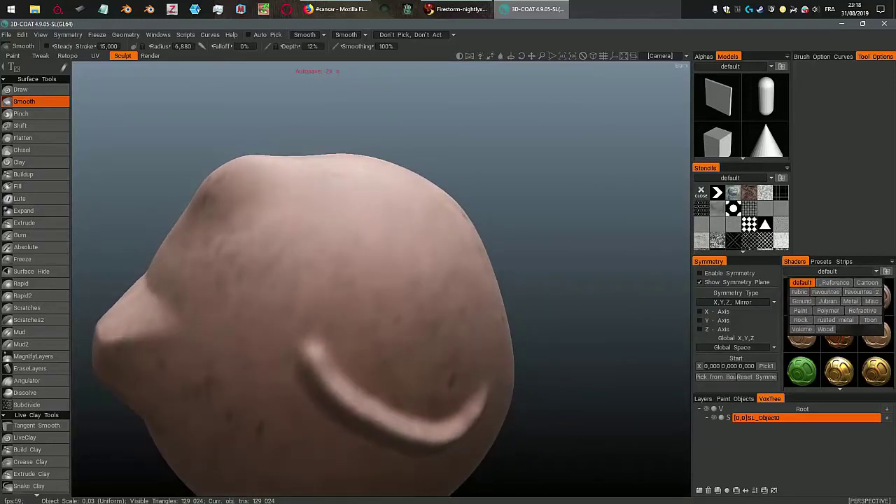
left_click(826, 291)
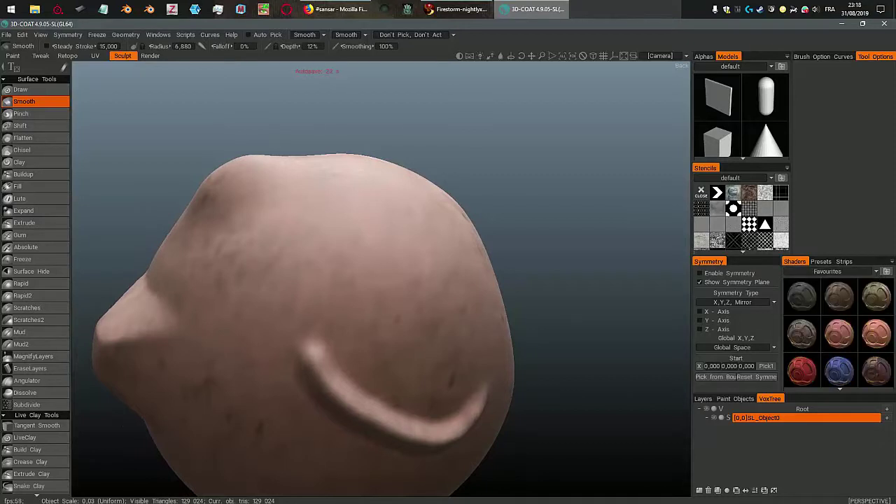
scroll(839, 333, "down", 3)
left_click(877, 306)
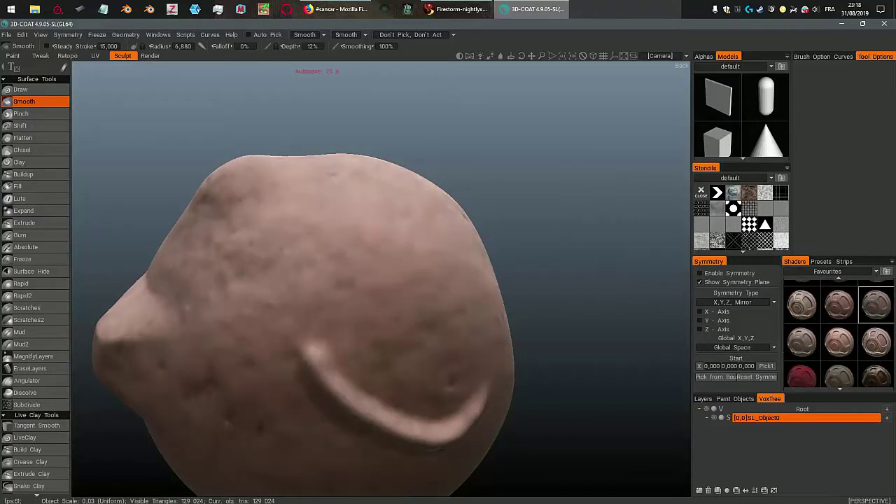
Step: Edit the current object's shader settings and set the textures scale to 0.150
right_click(877, 308)
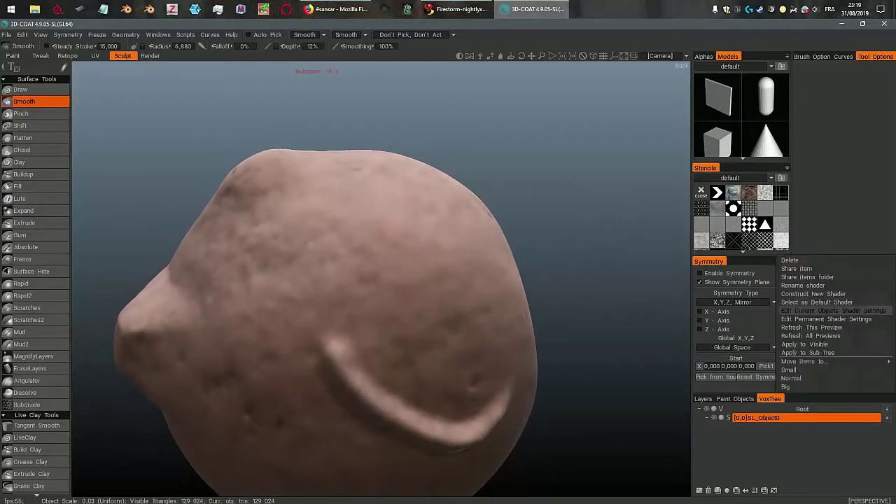
scroll(515, 300, "up", 4)
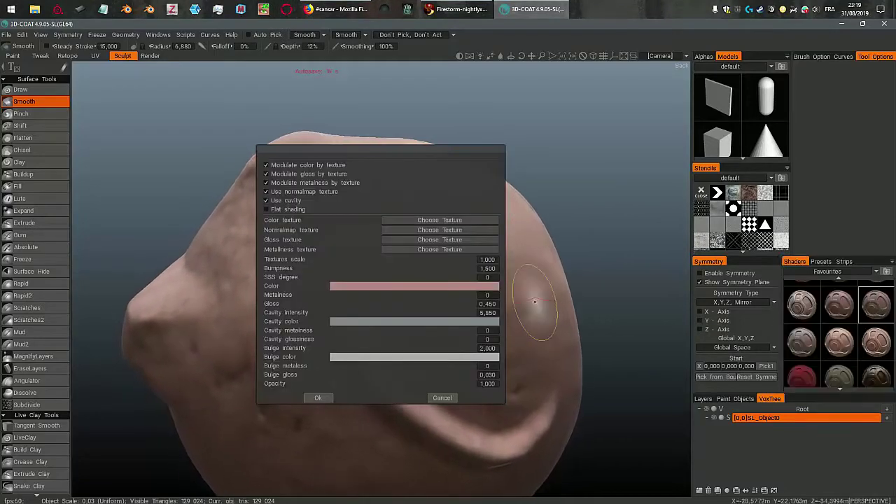
left_click_drag(487, 260, 454, 260)
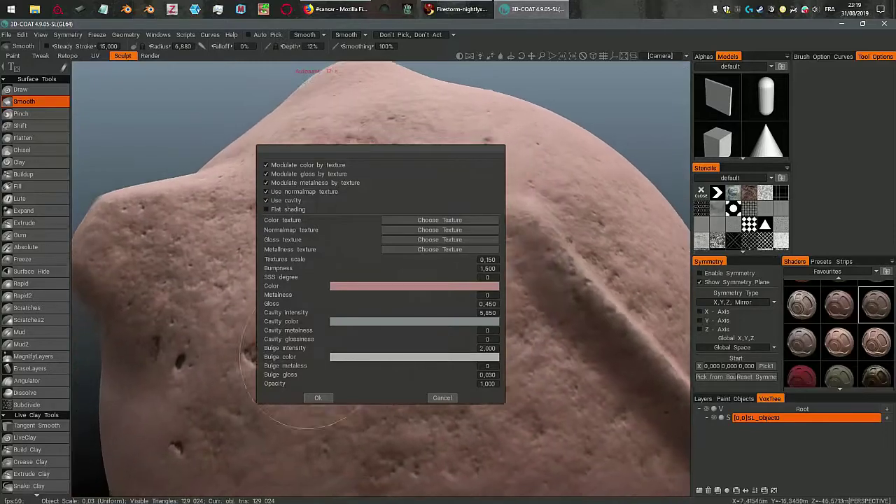
left_click(318, 398)
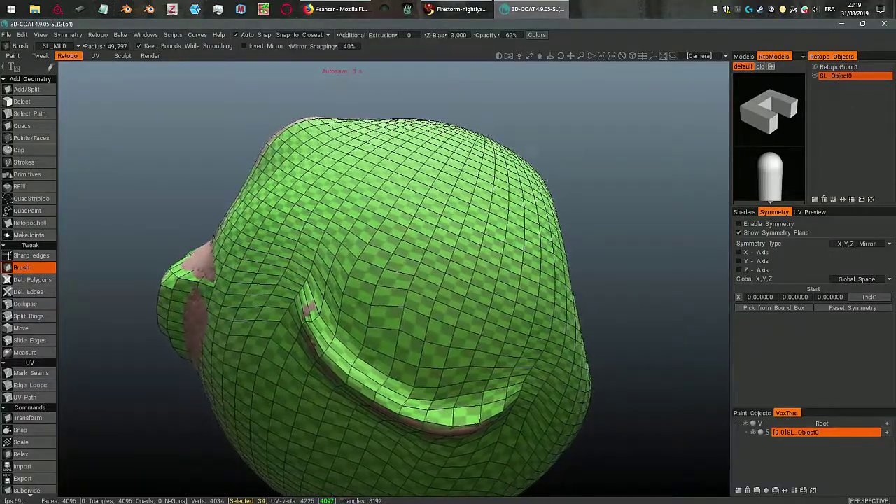
Step: Relax the retopo mesh over the protrusion and bulges in the Retopo room with Brush radii from about 50 to 197
mouse_move(400, 233)
left_mouse_down("alt")
mouse_move(448, 239)
mouse_move(563, 284)
mouse_move(578, 310)
left_mouse_up("alt")
scroll(306, 257, "up", 3)
right_click_drag(210, 258, 306, 257)
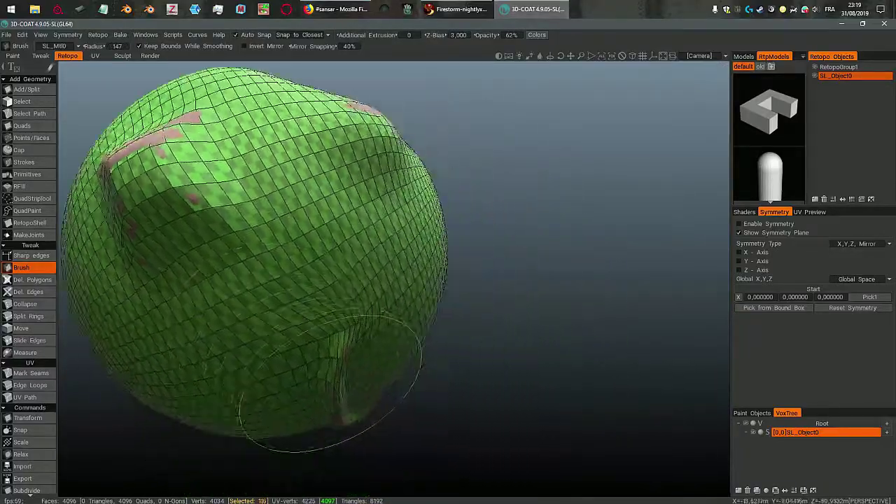
right_click_drag(284, 262, 294, 262)
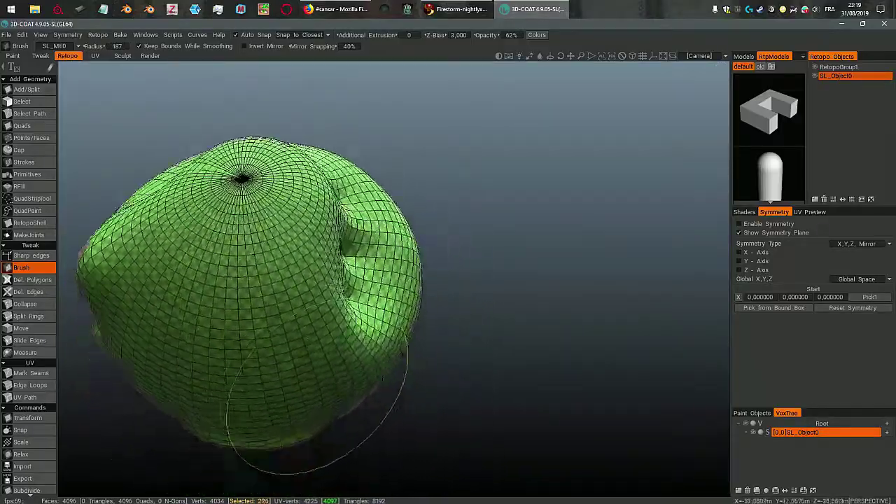
scroll(305, 294, "up", 1)
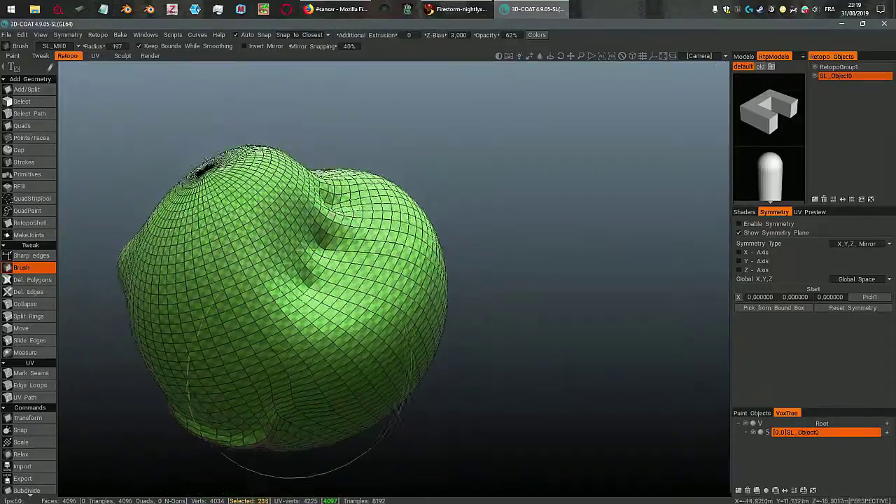
Step: Start a per-pixel normal map bake and set the scan depth outside the object to about 12.577
left_click(120, 35)
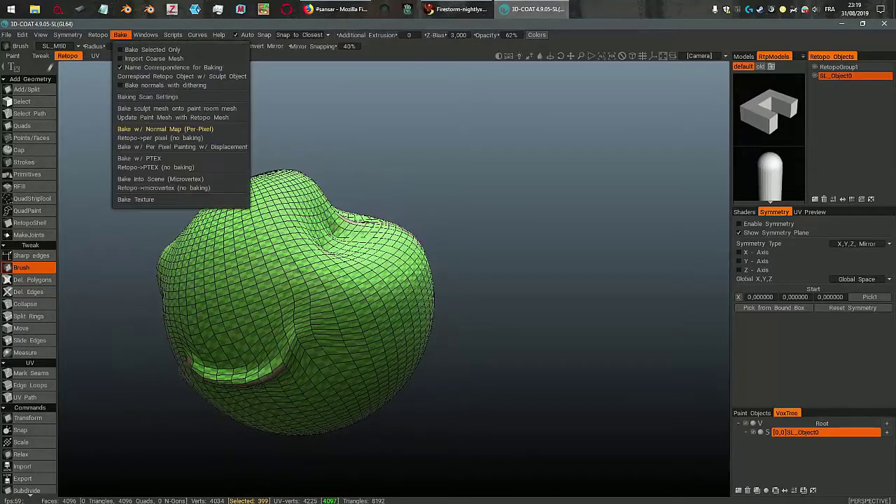
left_click(165, 128)
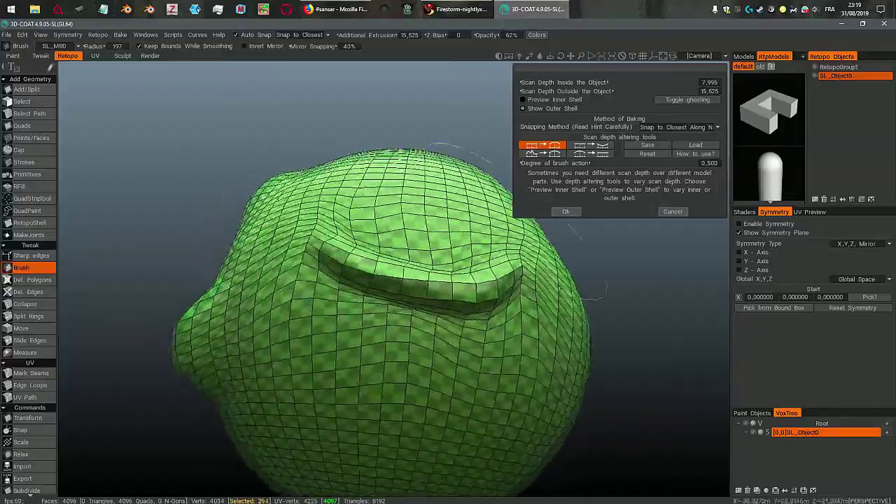
left_click_drag(294, 322, 441, 300, "alt")
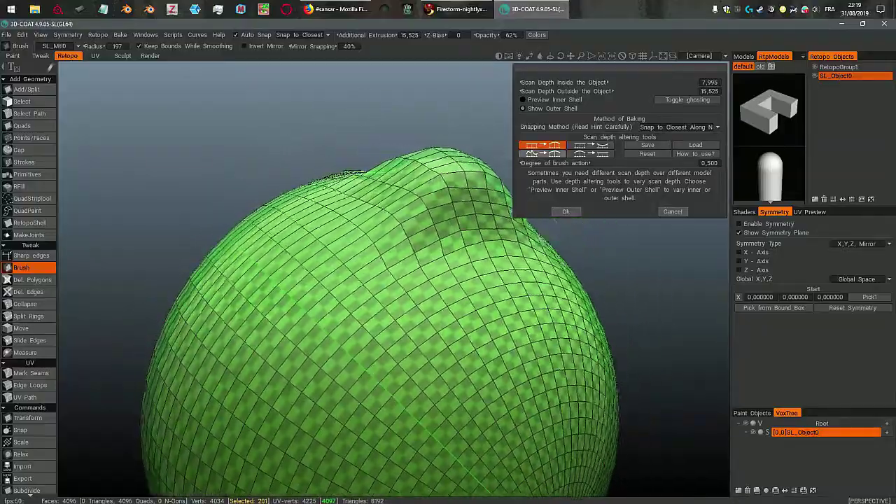
left_click_drag(568, 91, 553, 92)
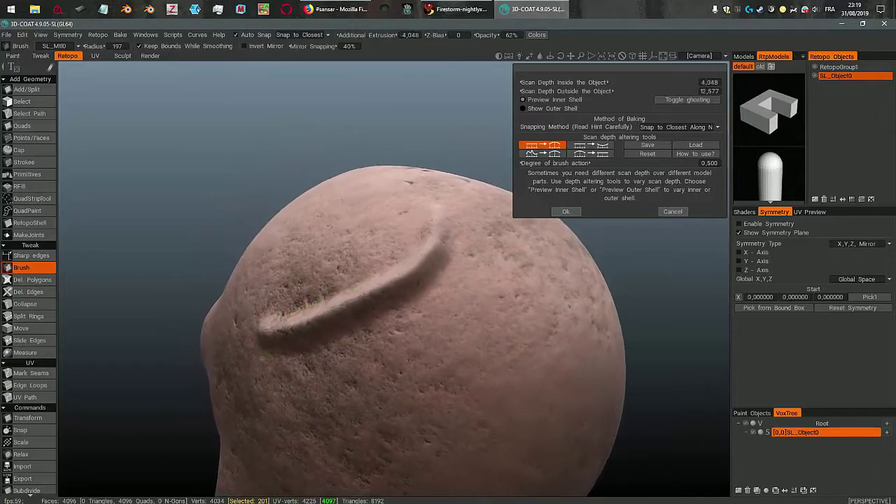
Step: Adjust the scan depth inside the object while previewing the inner shell, and accept the baking scan settings
left_click_drag(490, 245, 325, 276, "alt")
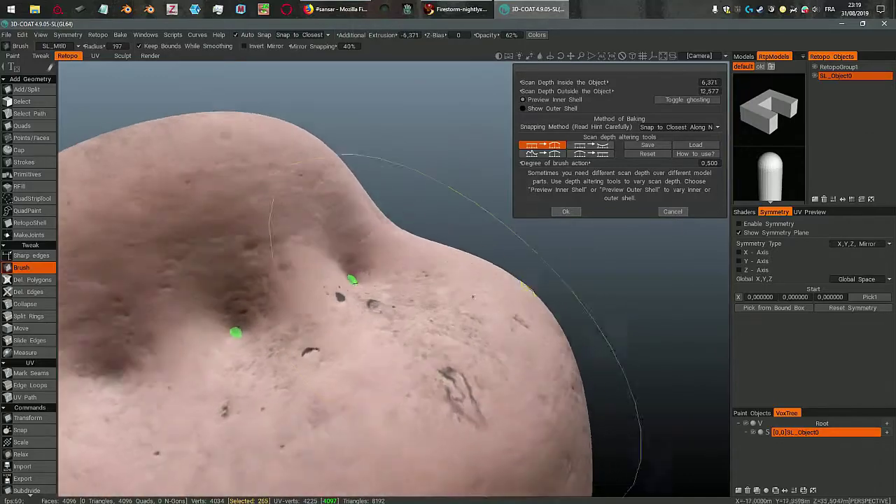
mouse_move(457, 287)
left_mouse_down("alt")
mouse_move(487, 272)
mouse_move(489, 247)
left_mouse_up("alt")
mouse_move(489, 246)
right_mouse_down("alt")
mouse_move(508, 252)
mouse_move(528, 280)
right_mouse_up("alt")
left_click_drag(564, 83, 609, 83)
left_click_drag(504, 280, 84, 269, "alt")
left_click(565, 212)
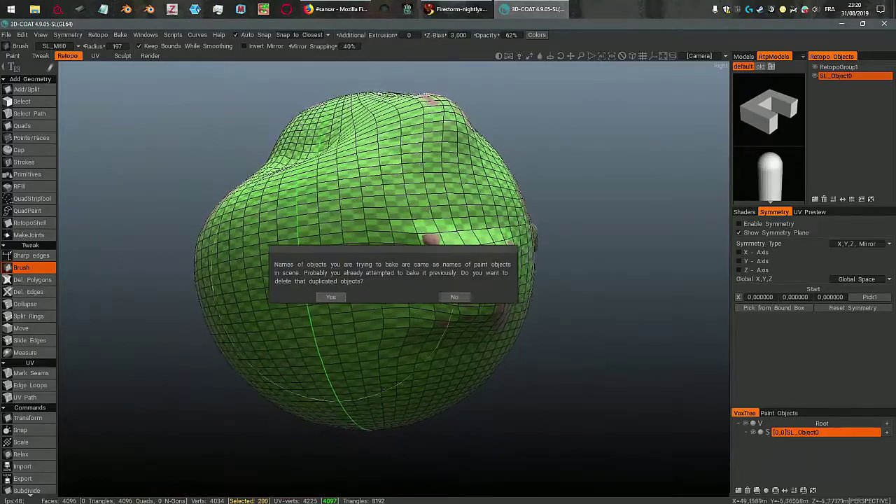
Step: Agree to delete the paint objects whose names duplicate those being baked
left_click_drag(342, 284, 350, 245, "alt")
middle_click_drag(350, 246, 360, 184, "alt")
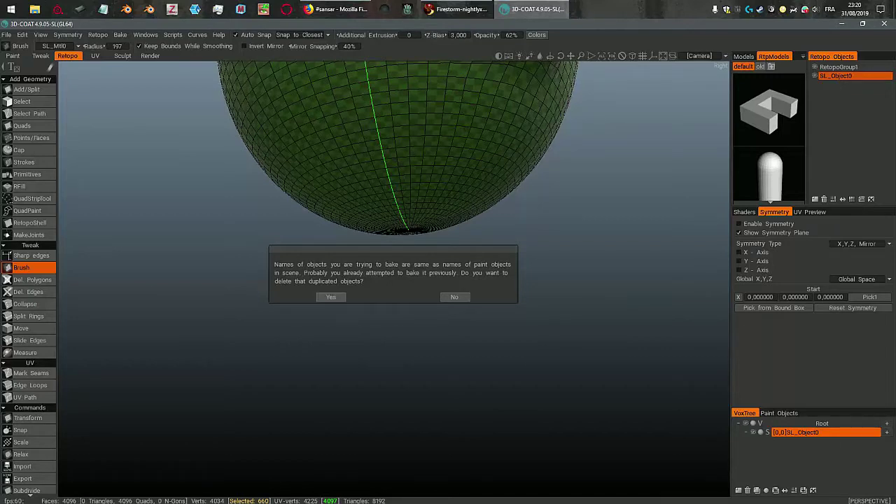
left_click(331, 297)
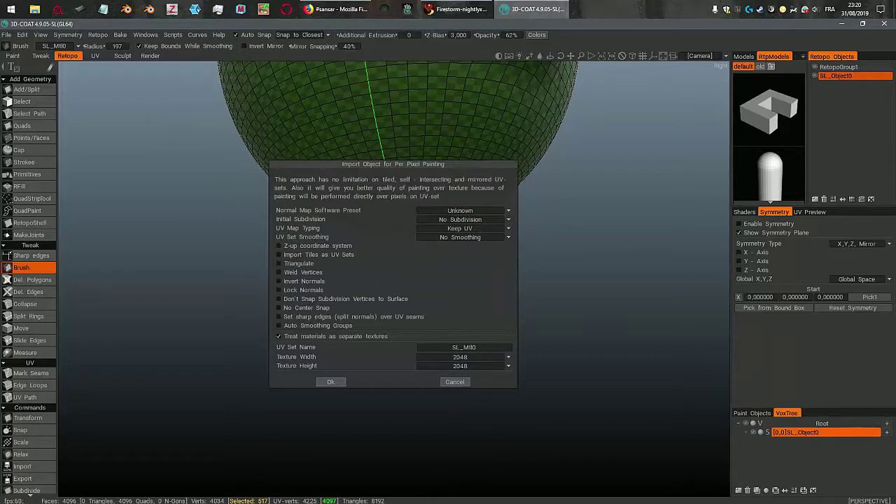
Step: Accept the per-pixel painting import with Keep UV mapping, no subdivision, and a 2048 × 2048 texture
key("Return")
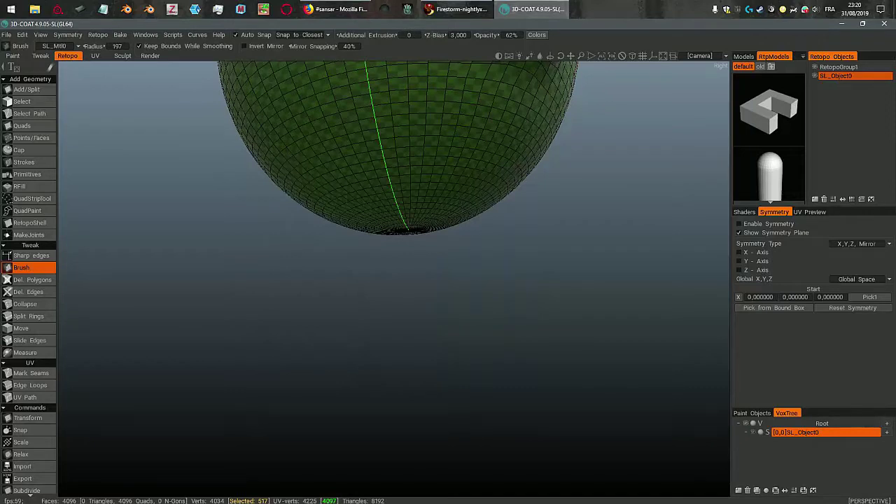
middle_click_drag(420, 280, 412, 433)
mouse_move(466, 154)
left_mouse_down()
mouse_move(459, 199)
mouse_move(441, 220)
left_mouse_up()
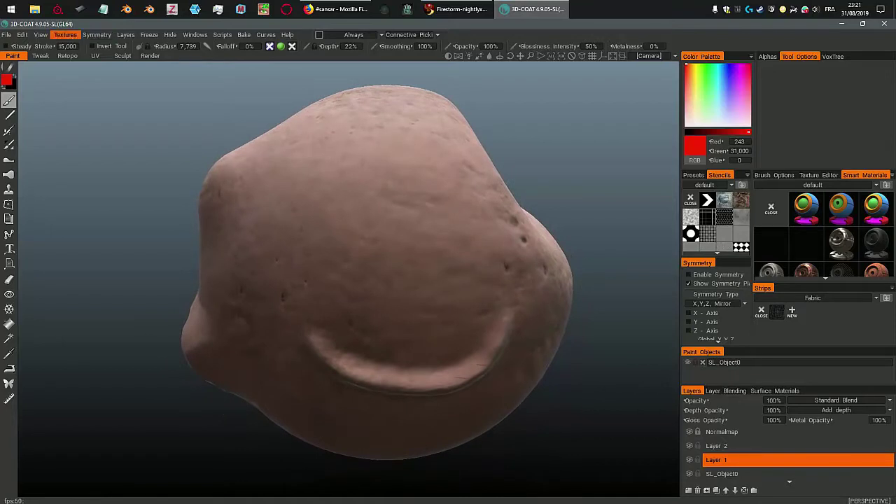
Step: Export the SL sculpt map to the desktop as test.bmp and check the file there
left_click(65, 34)
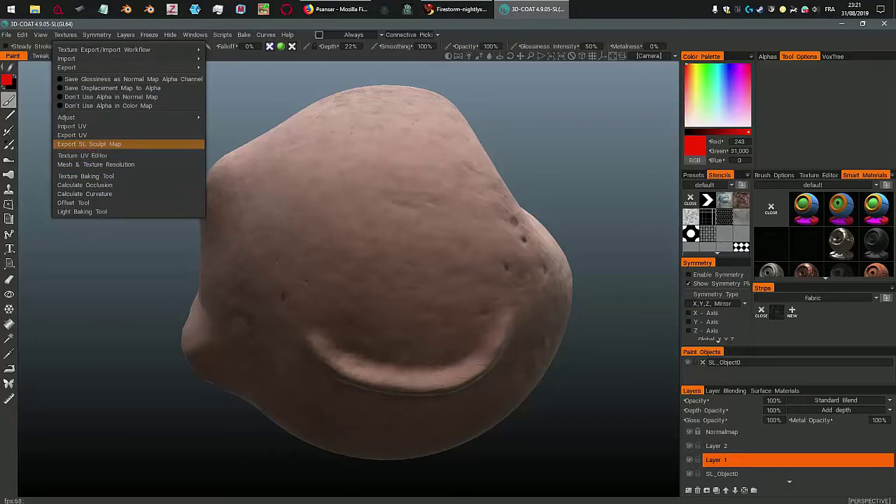
left_click(90, 145)
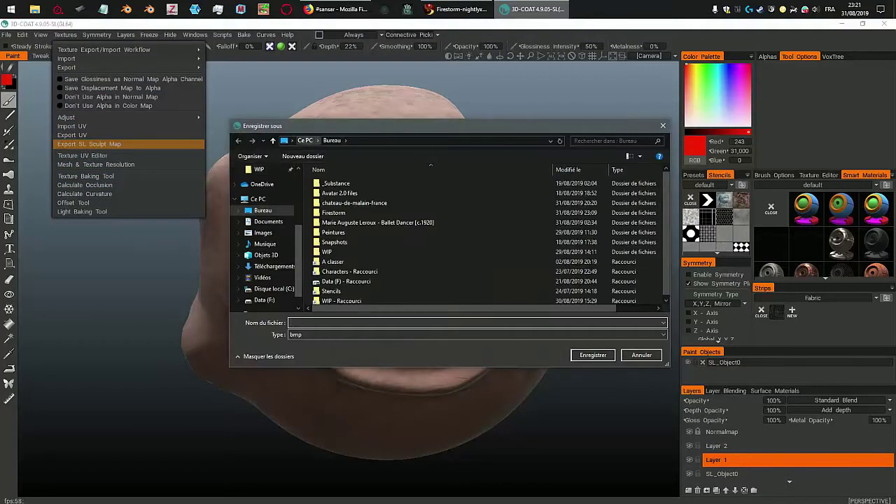
left_click_drag(456, 128, 446, 138)
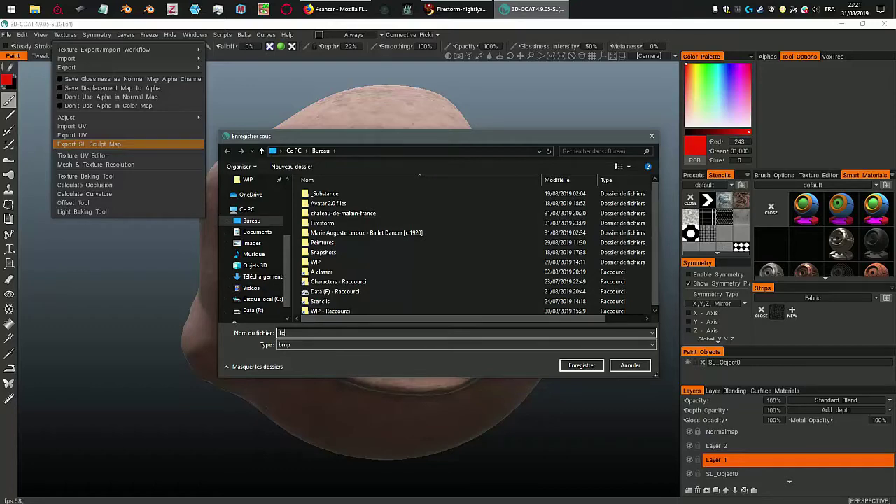
key("Return")
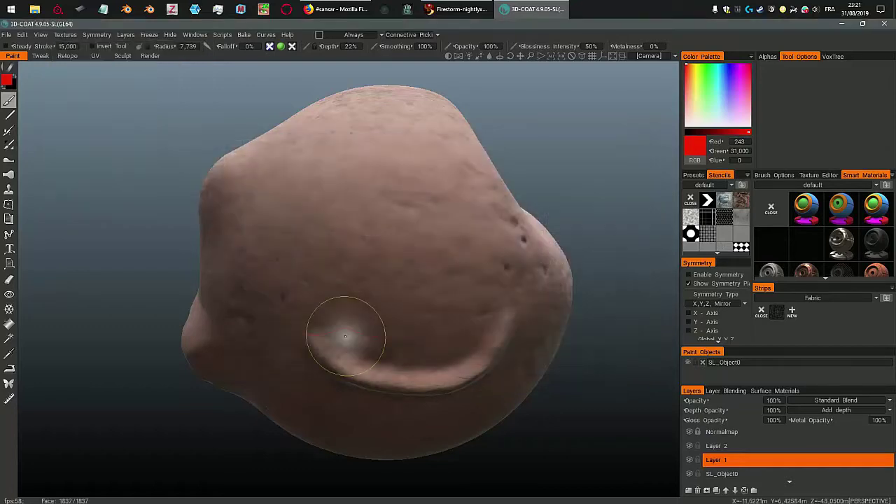
left_click(842, 24)
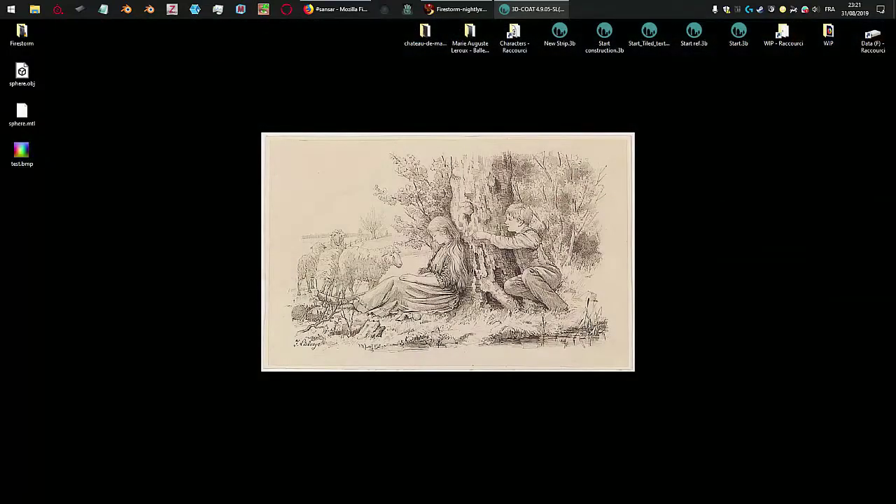
left_click(532, 9)
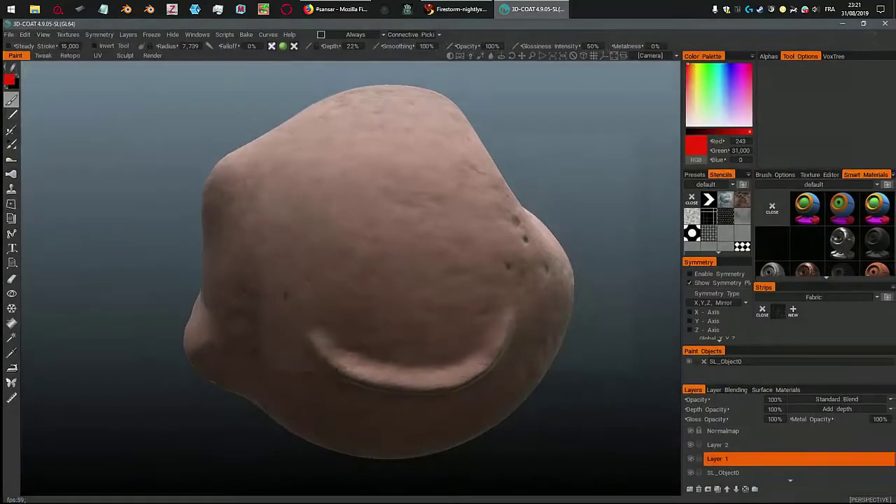
Step: Save the scene to the desktop as 1.3b and close the program
left_click(5, 35)
left_click(43, 171)
left_click(5, 34)
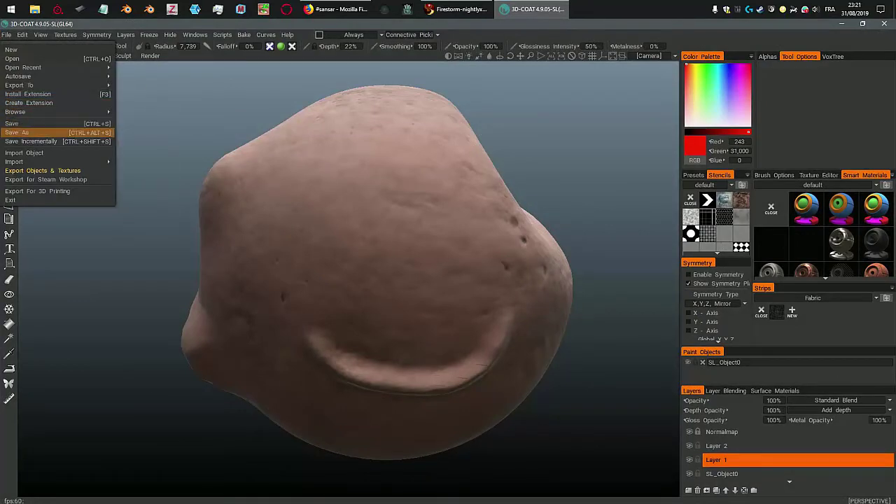
left_click(15, 132)
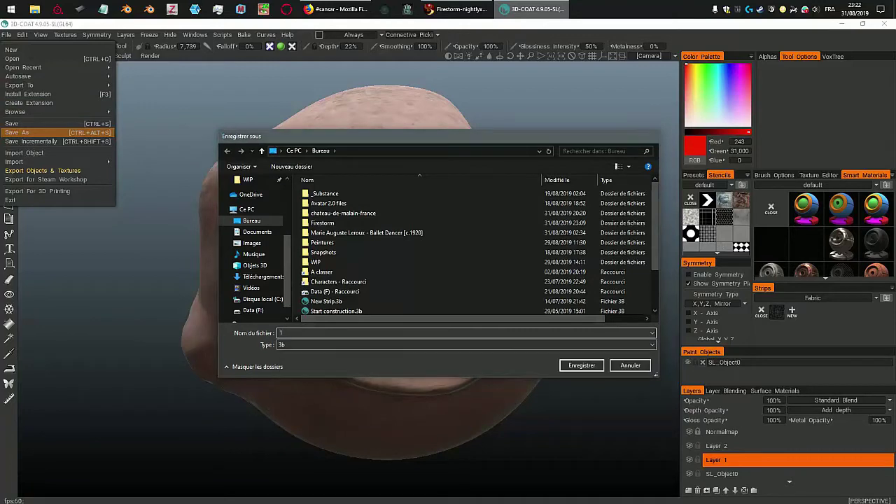
type("1")
key("Return")
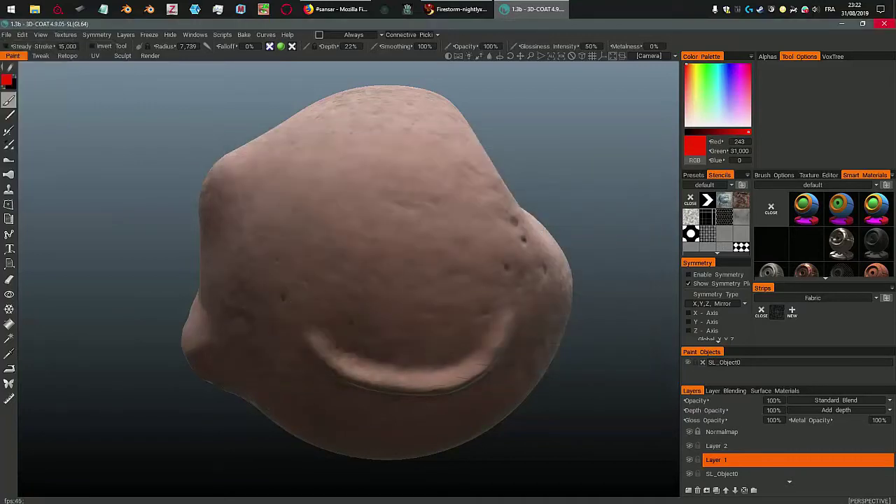
left_click(884, 24)
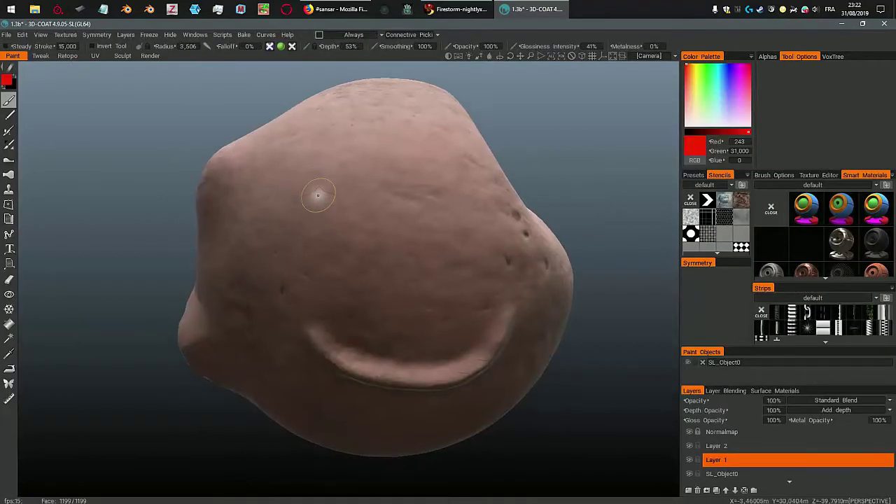
Step: Add a new paint layer above Layer 2
mouse_move(344, 238)
left_mouse_down()
mouse_move(366, 189)
mouse_move(368, 244)
left_mouse_up()
mouse_move(448, 290)
left_mouse_down("alt")
mouse_move(486, 270)
mouse_move(456, 288)
mouse_move(442, 284)
mouse_move(410, 370)
mouse_move(400, 314)
mouse_move(434, 390)
mouse_move(404, 352)
mouse_move(402, 323)
mouse_move(381, 294)
mouse_move(390, 342)
mouse_move(366, 298)
mouse_move(357, 366)
mouse_move(369, 308)
mouse_move(372, 387)
mouse_move(310, 330)
mouse_move(406, 376)
mouse_move(434, 324)
mouse_move(320, 194)
mouse_move(240, 200)
mouse_move(222, 213)
mouse_move(230, 240)
mouse_move(252, 208)
left_mouse_up("alt")
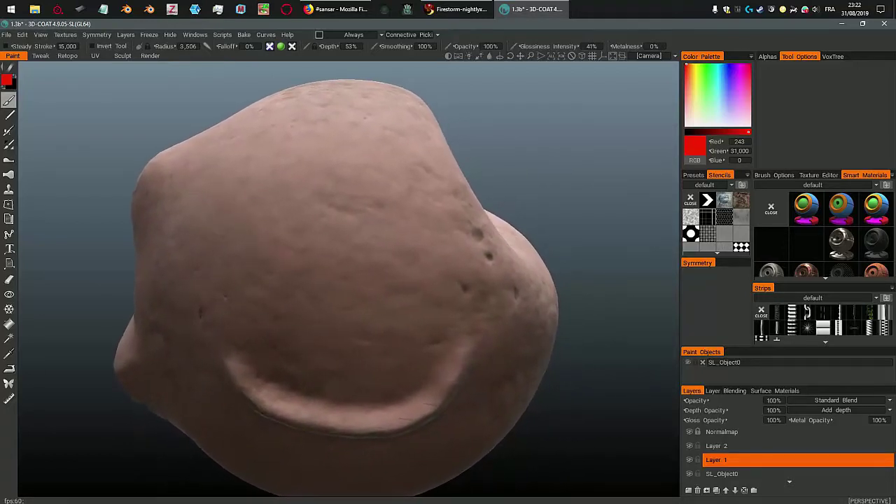
left_click(716, 446, "ctrl")
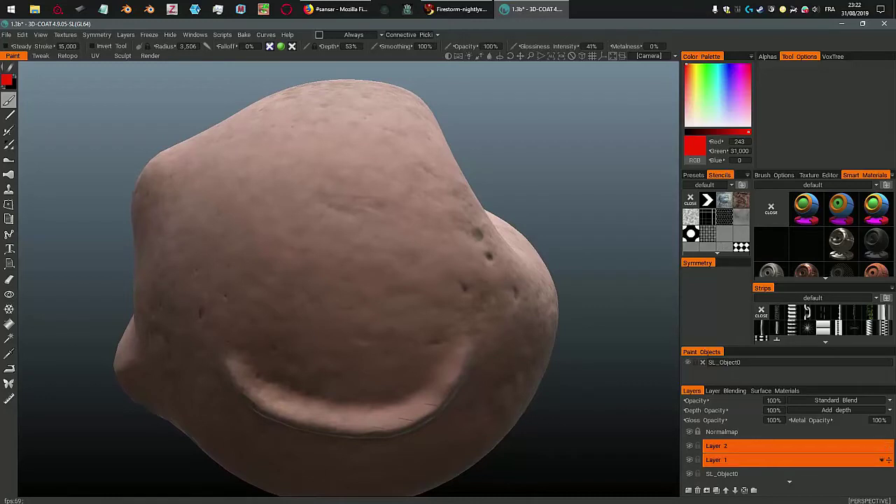
left_click(728, 446)
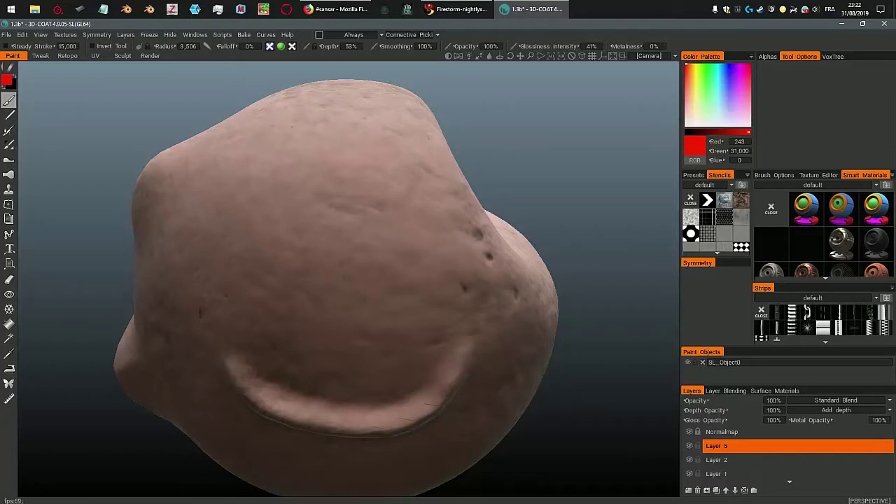
Step: Paint two round red eyes above the smile with radius 6.997 and 73% depth, and set their layer's blending to Use as Emissive
left_click(768, 56)
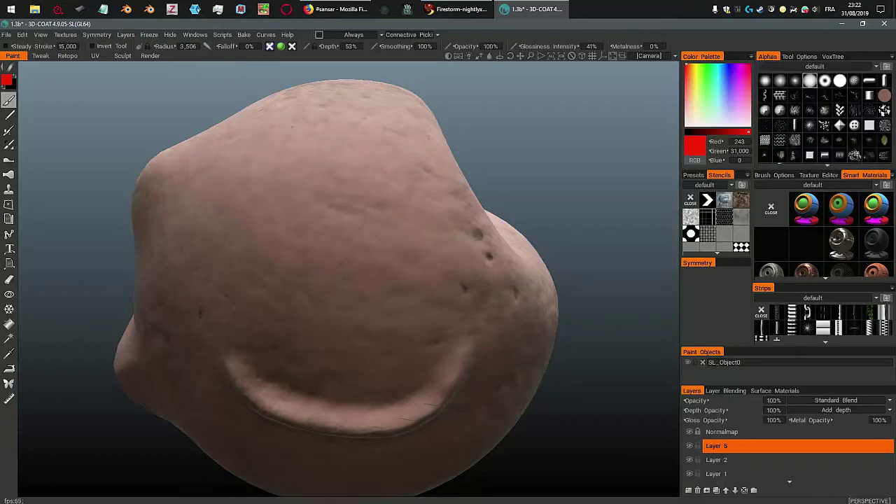
scroll(334, 278, "up", 8)
scroll(340, 278, "down", 2)
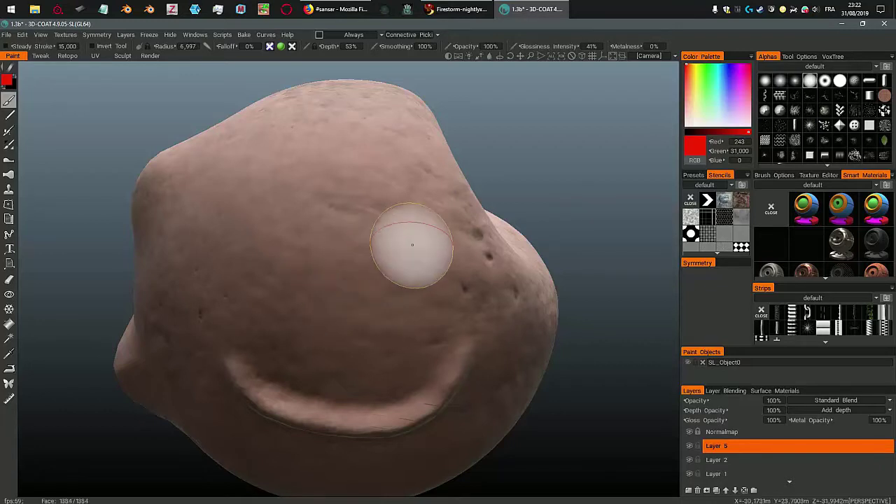
scroll(282, 247, "up", 4, "ctrl")
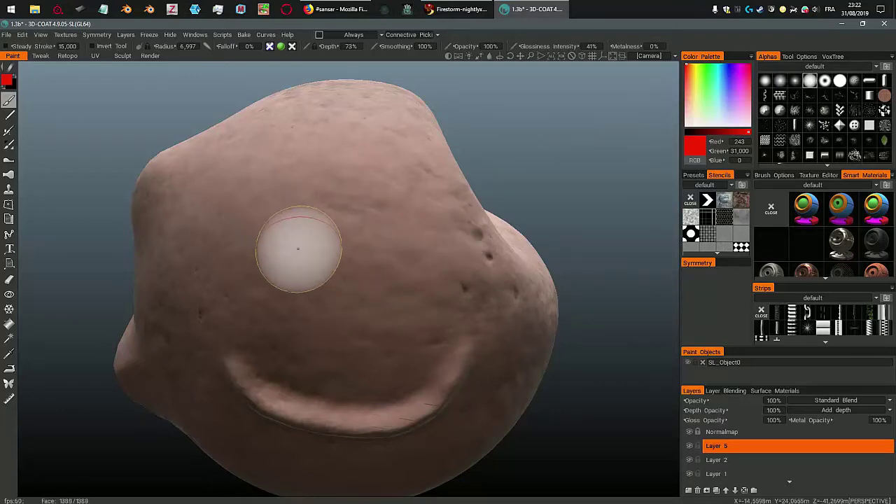
left_click(285, 241)
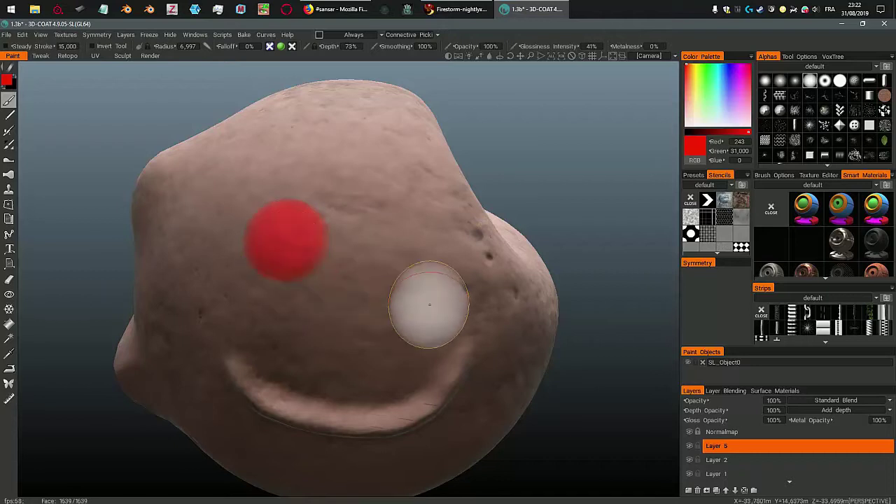
left_click(410, 240)
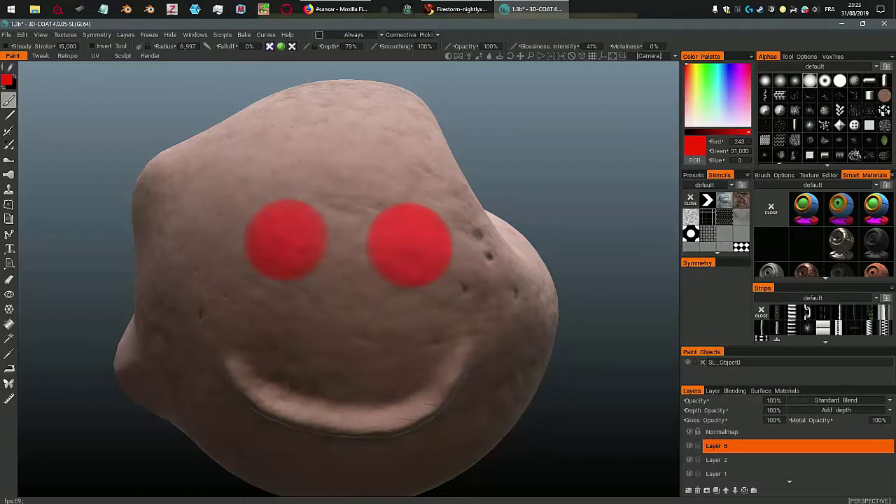
left_click(836, 400)
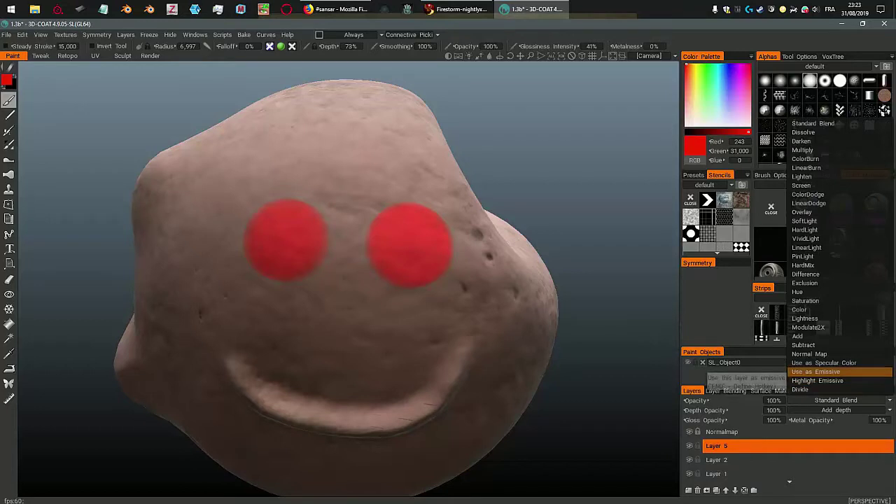
left_click(815, 371)
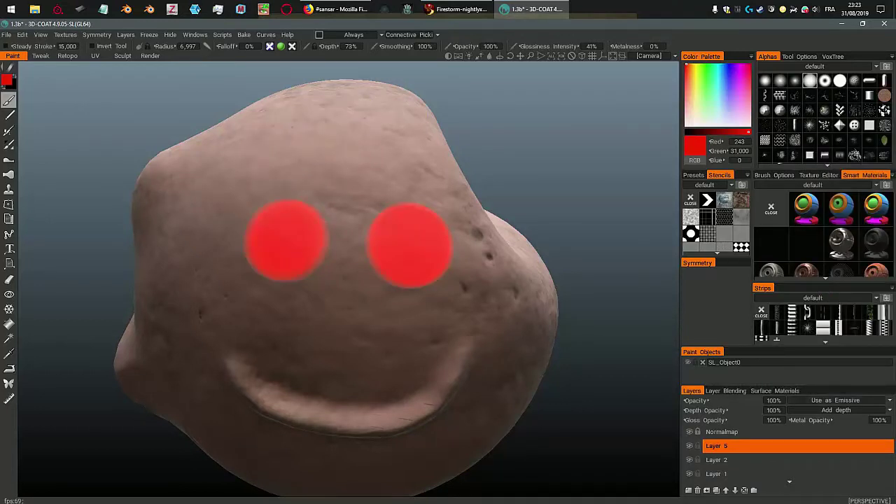
Step: Start exporting the objects and textures, and choose the _Second Life export preset
left_click(6, 34)
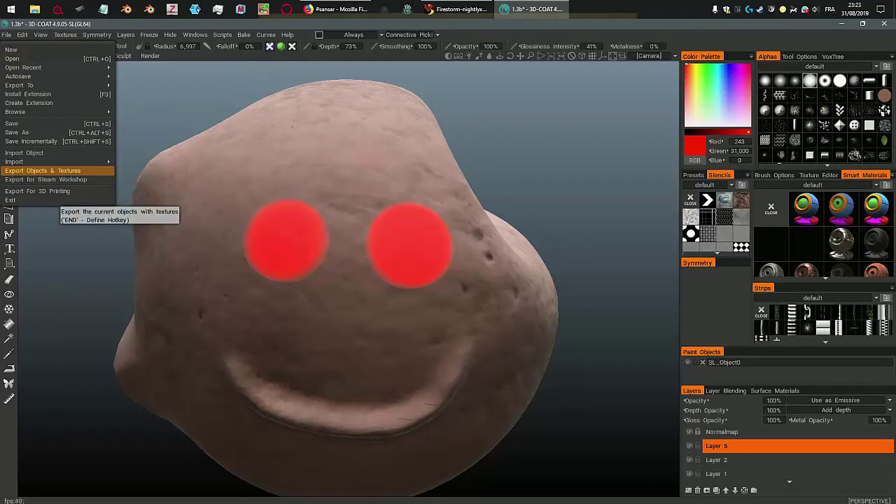
left_click(42, 171)
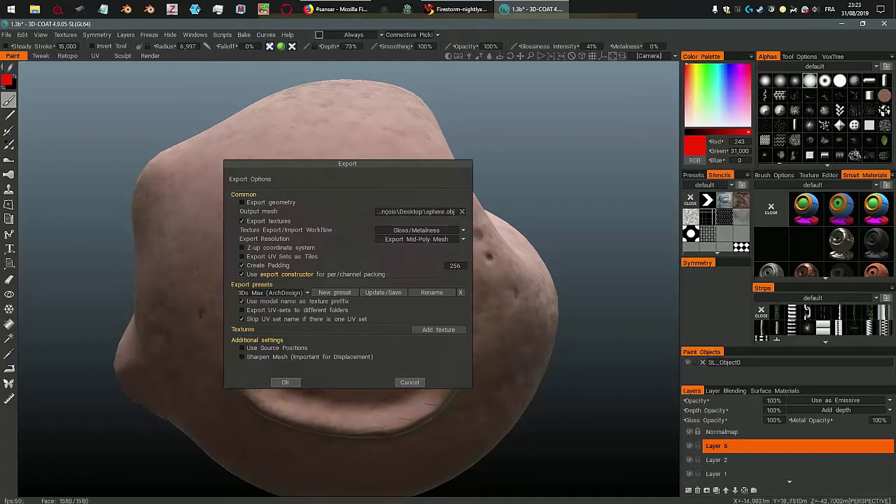
left_click(275, 292)
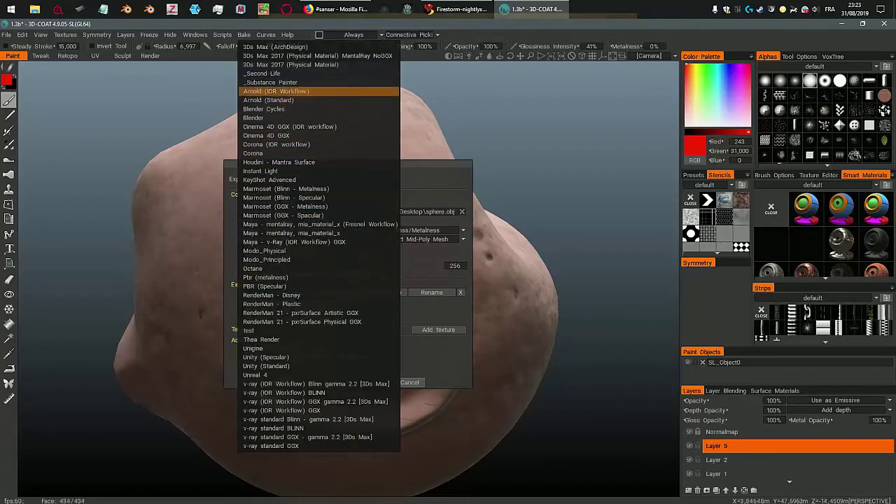
left_click(269, 74)
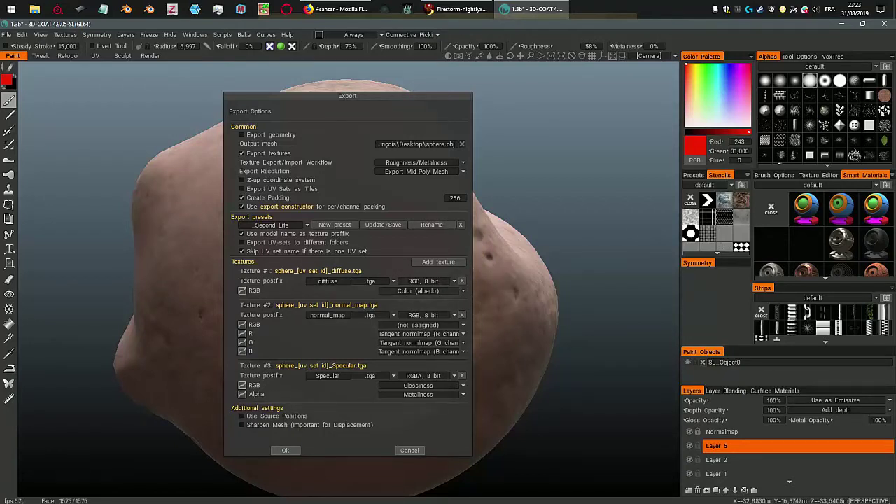
Step: Set the diffuse texture to RGBA, 8 bit with Emissive power (mono) as its alpha, and the Specular texture to RGB, 8 bit
left_click(423, 281)
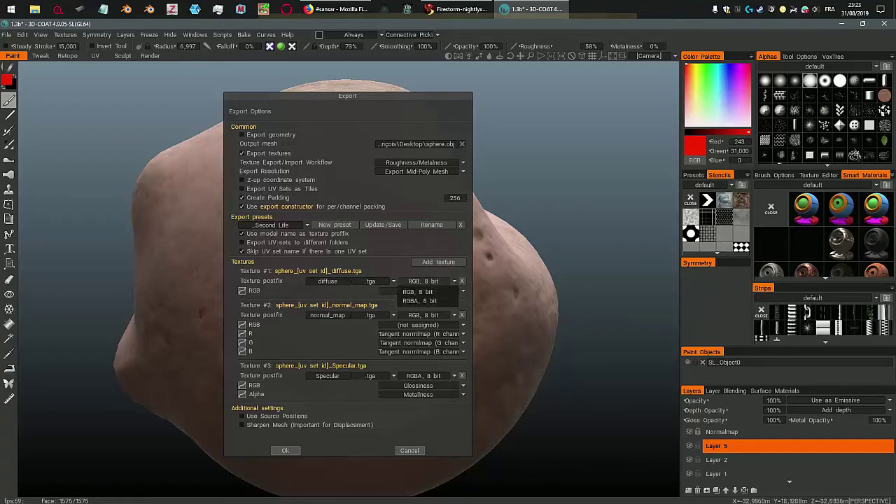
left_click(424, 300)
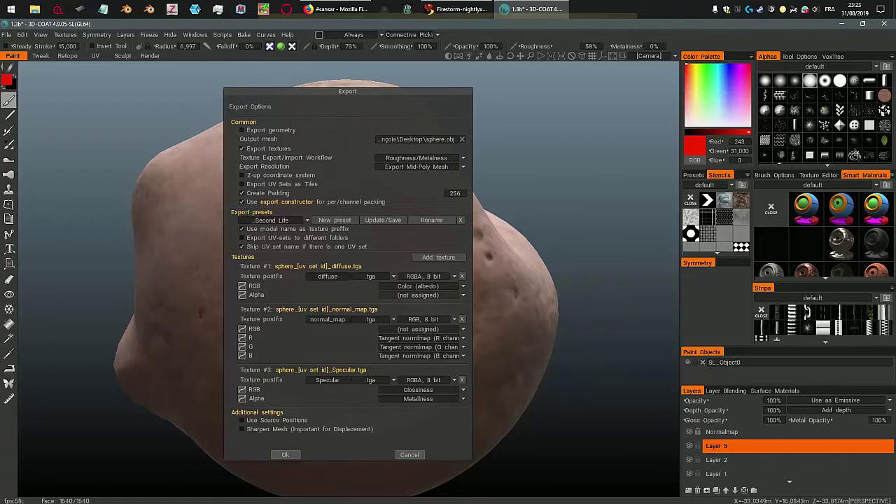
left_click(418, 295)
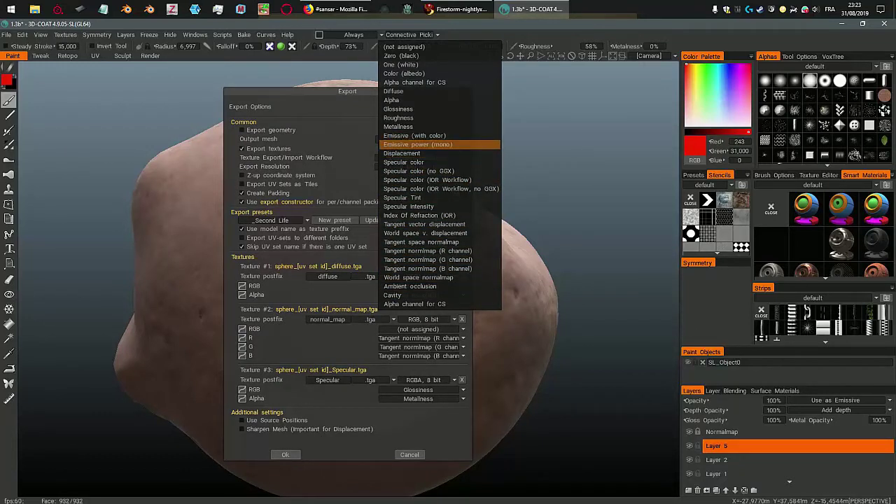
left_click(418, 144)
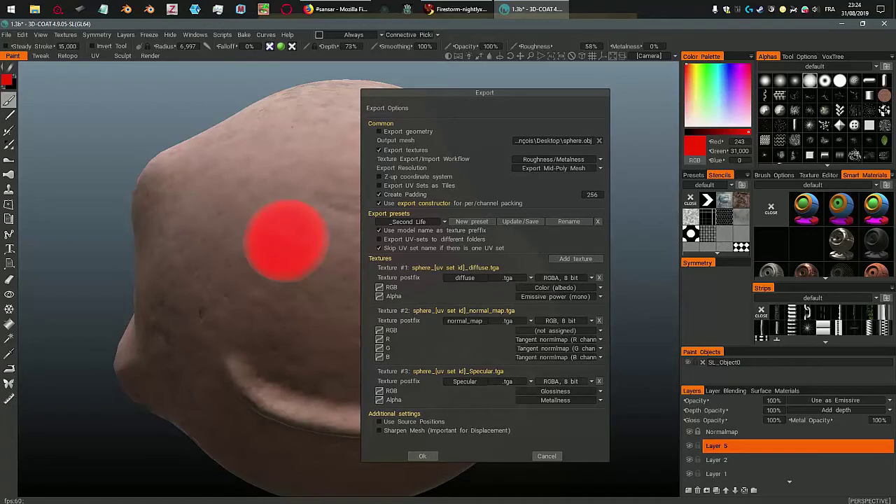
left_click(562, 382)
left_click(563, 392)
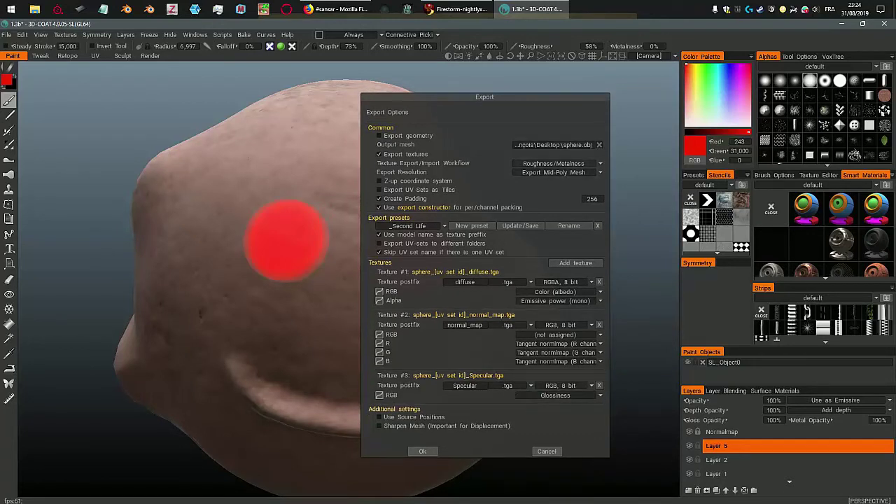
Step: Set the texture workflow to Gloss/Metalness, export the textures, and check the files on the desktop
left_click(560, 163)
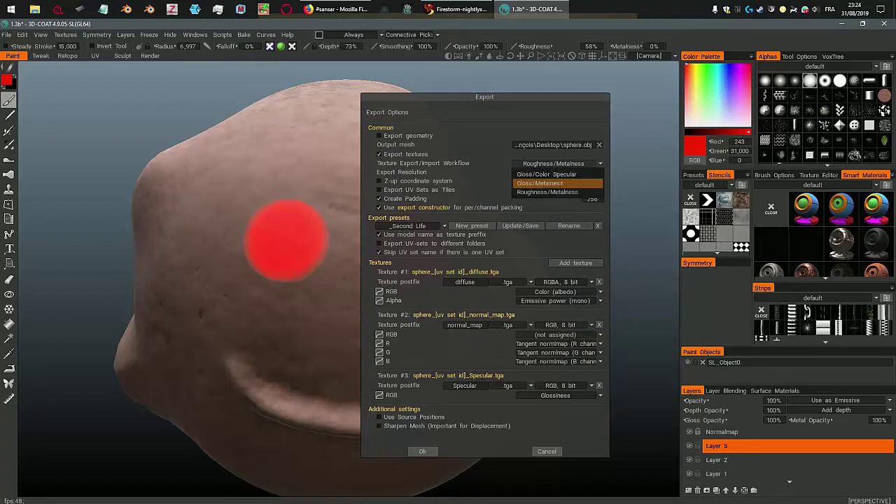
left_click(557, 179)
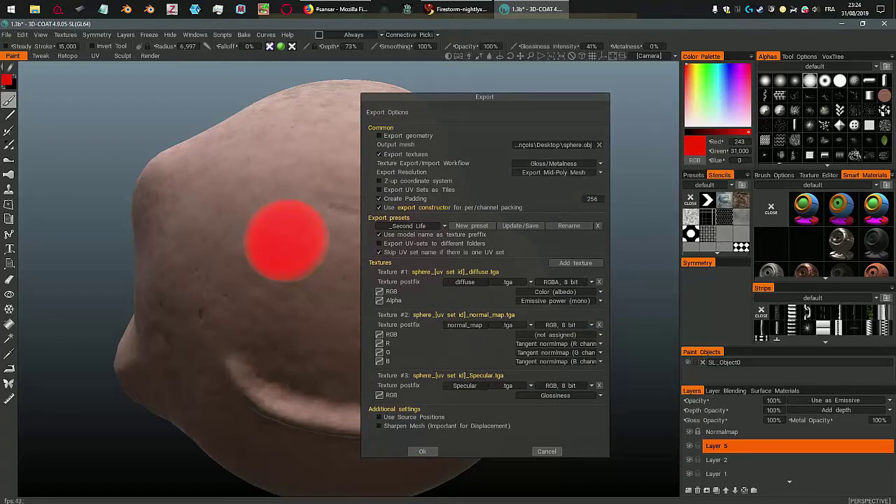
left_click(423, 451)
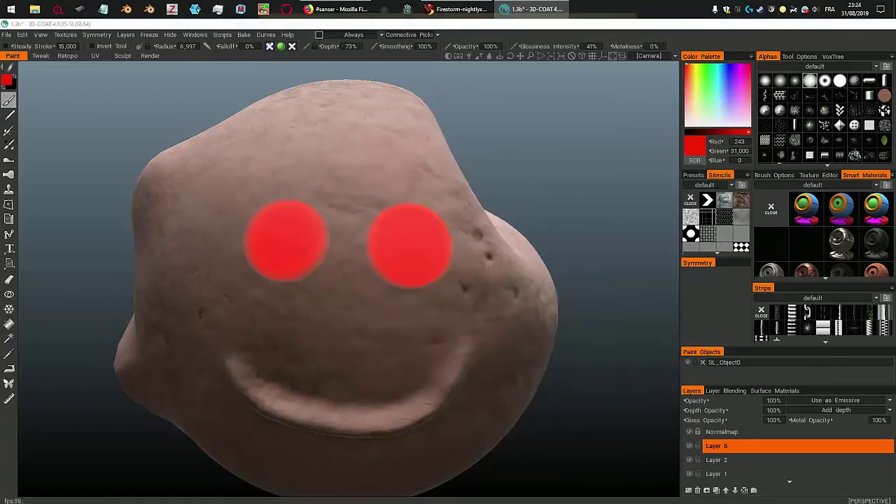
left_click(841, 23)
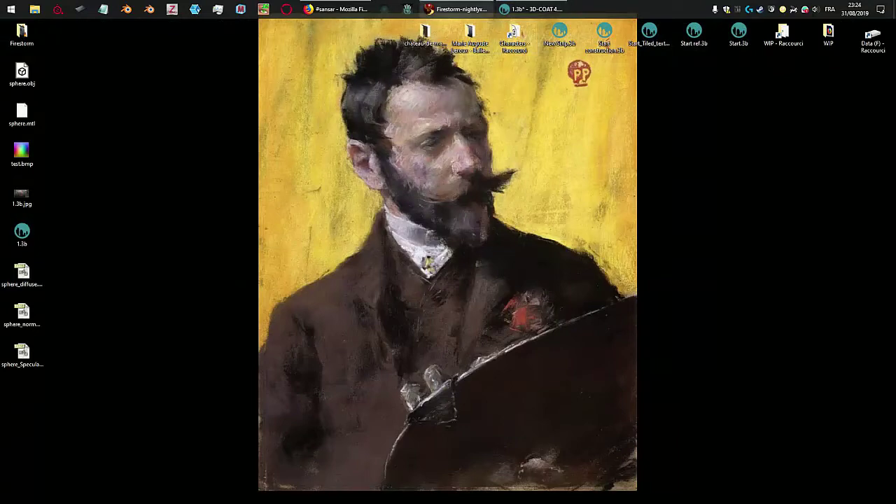
Step: Switch to Firestorm and choose test.bmp from the desktop for an image upload
left_click(456, 8)
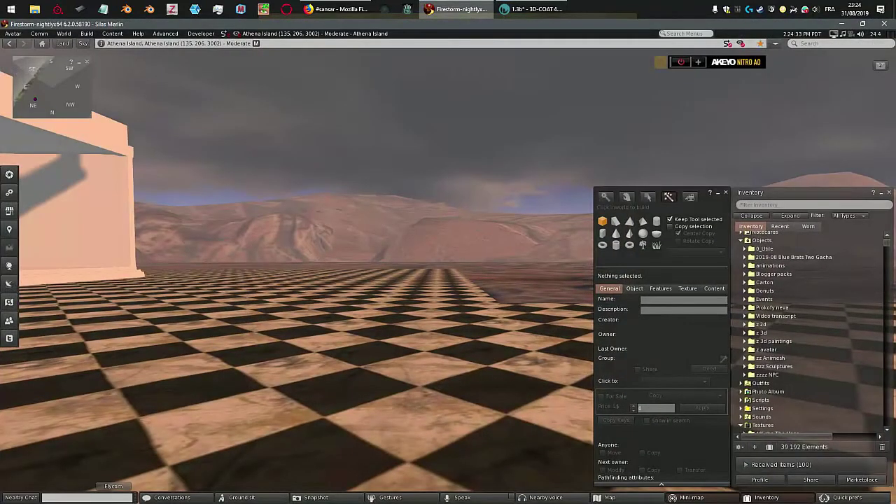
left_click(64, 33)
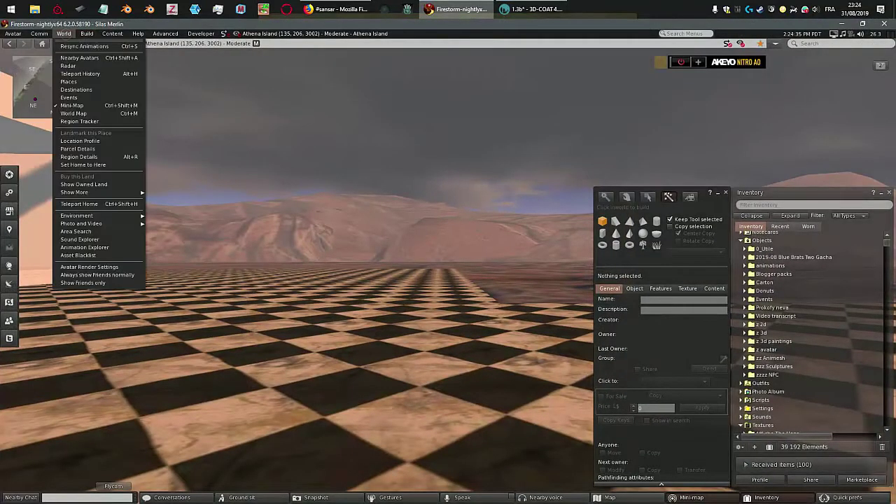
mouse_move(87, 34)
mouse_move(95, 153)
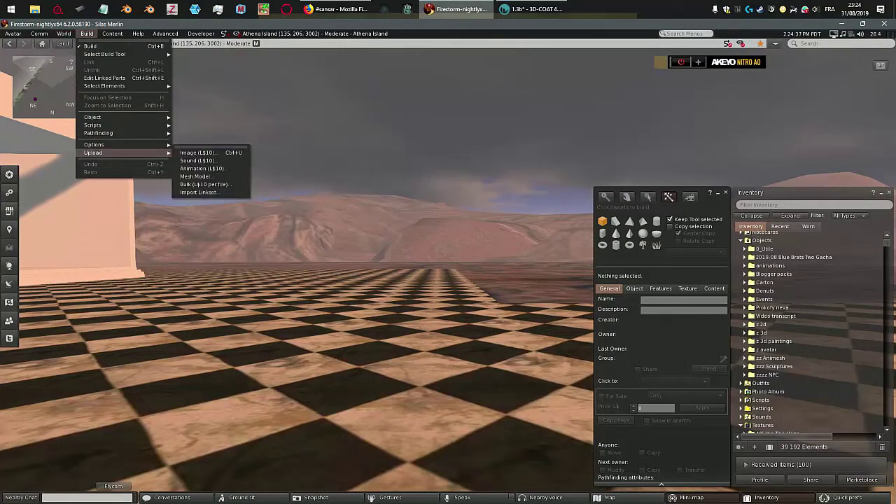
left_click(197, 152)
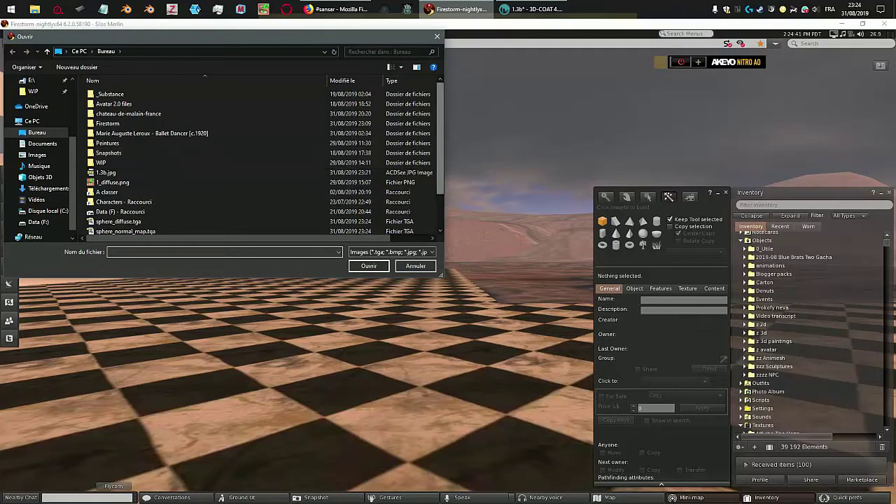
scroll(210, 161, "down", 2)
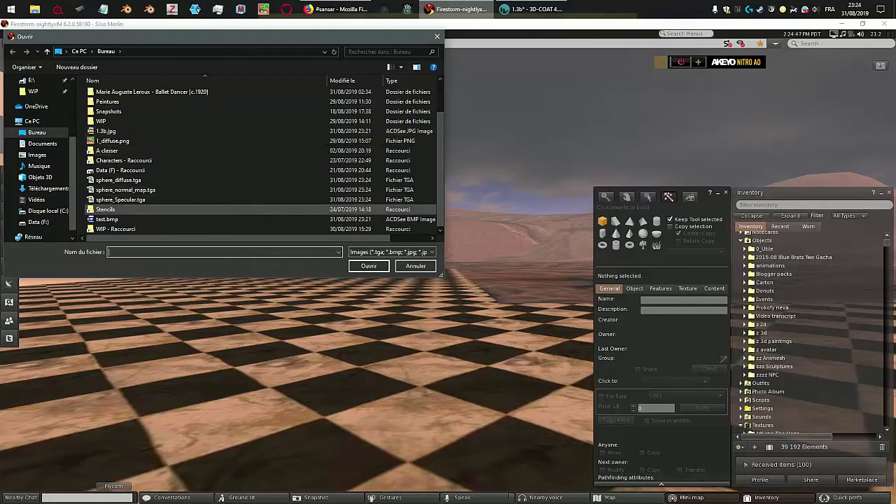
double_click(106, 219)
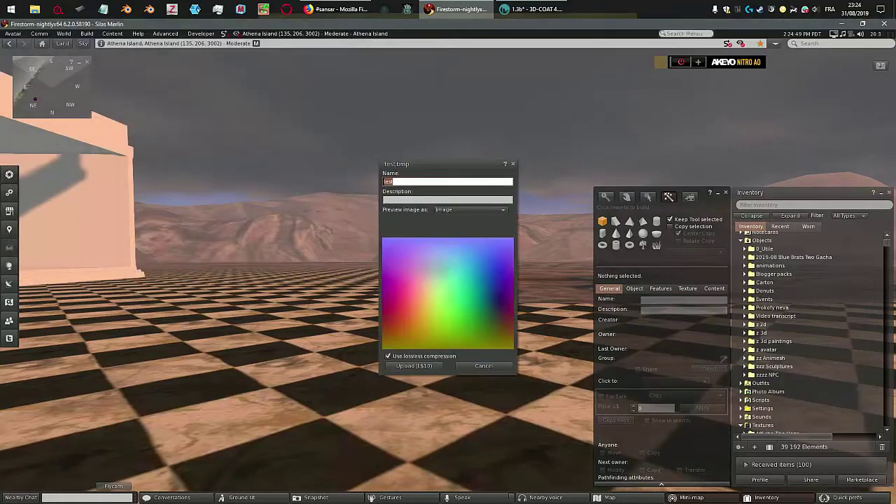
Step: Preview the test image as a Sculpted Prim and upload it with lossless compression
left_click(469, 209)
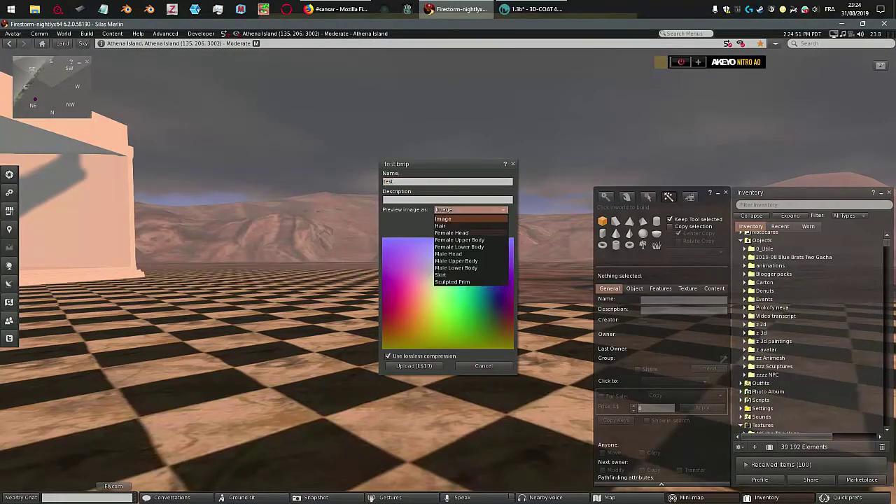
left_click(452, 282)
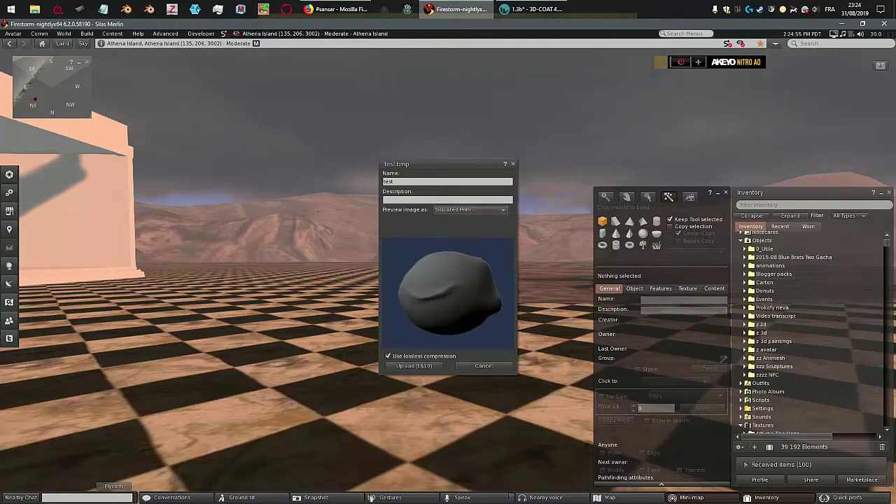
left_click(414, 366)
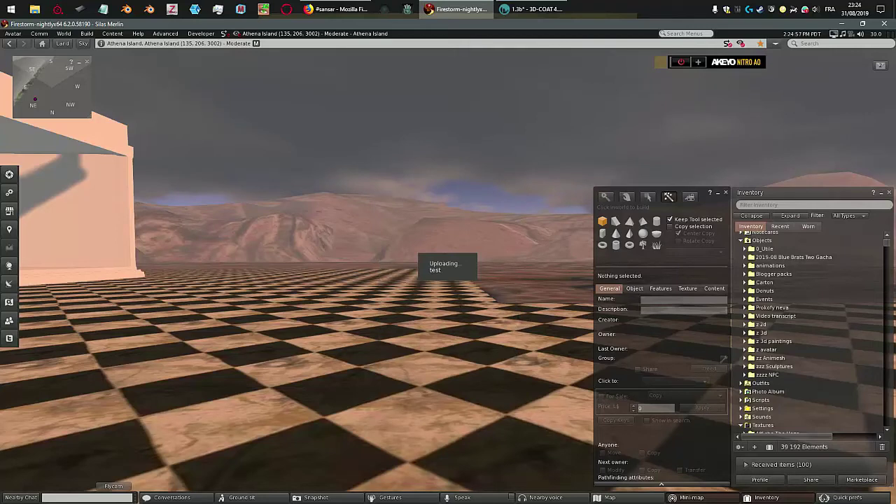
Step: Create a box prim on the checkered floor and open it for editing
left_click(669, 197)
left_click(392, 398)
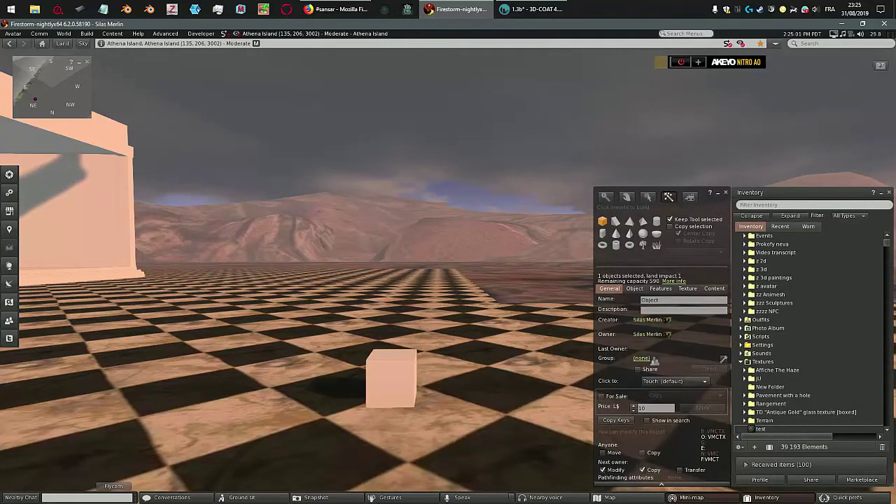
right_click(380, 376)
left_click(412, 400)
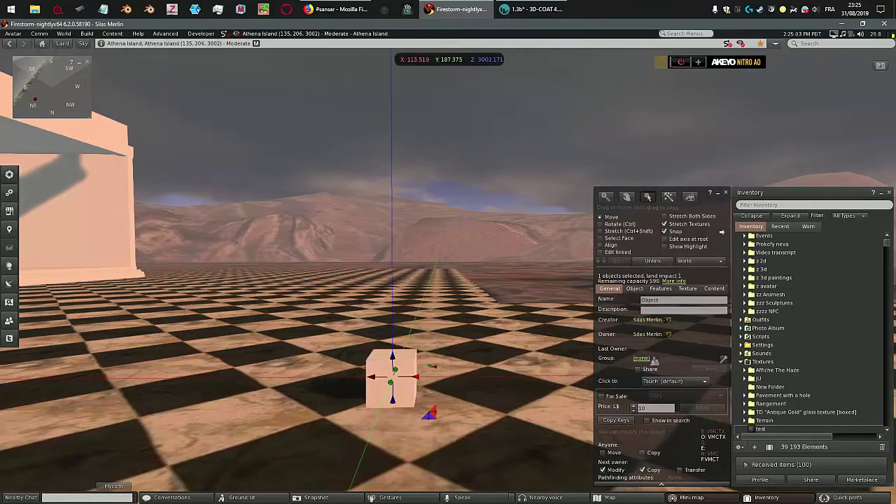
Step: Turn the box into a Sculpted prim with test as its sculpt texture, and enlarge it evenly to about 1.96 m
left_click(634, 288)
left_click(684, 301)
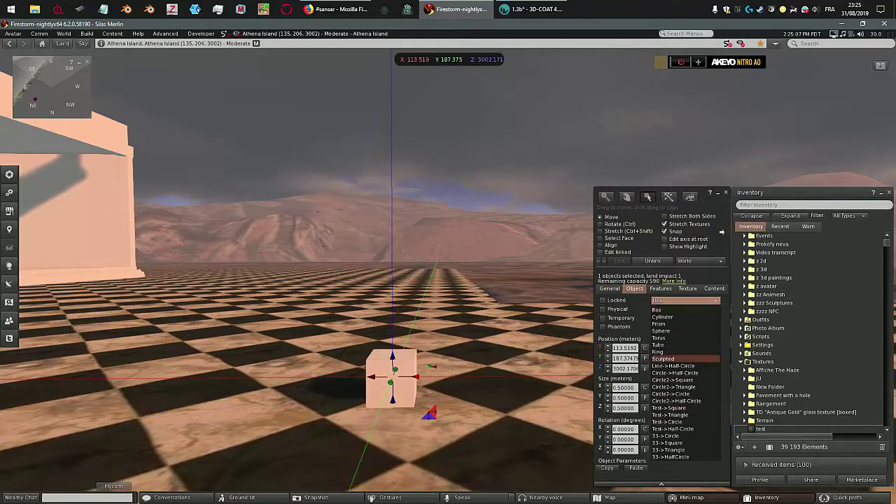
left_click(672, 359)
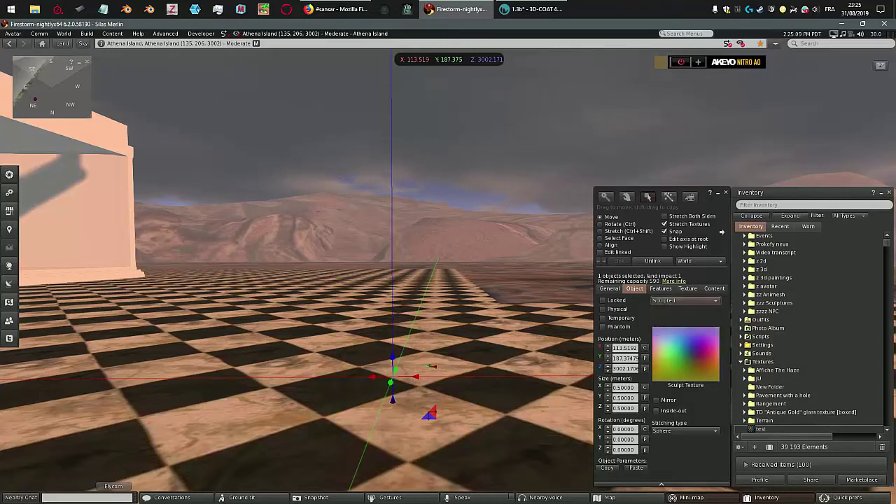
left_click_drag(761, 429, 690, 360)
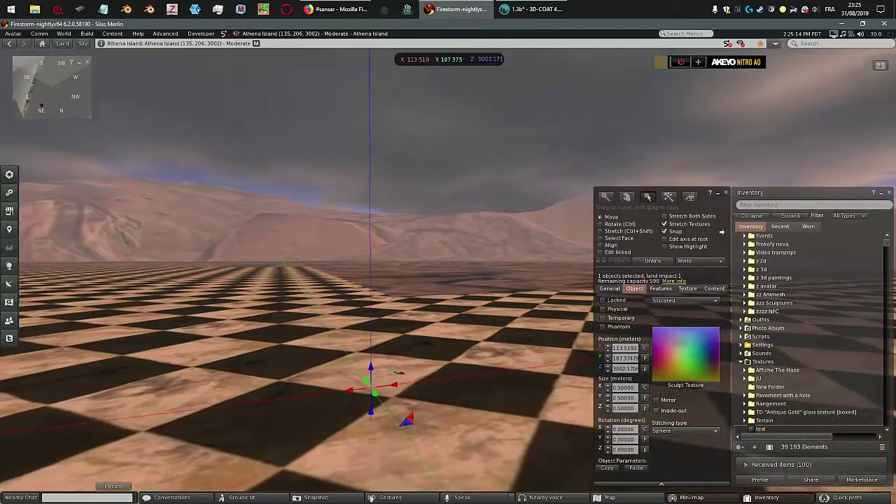
left_click_drag(398, 340, 577, 210, "ctrl+shift")
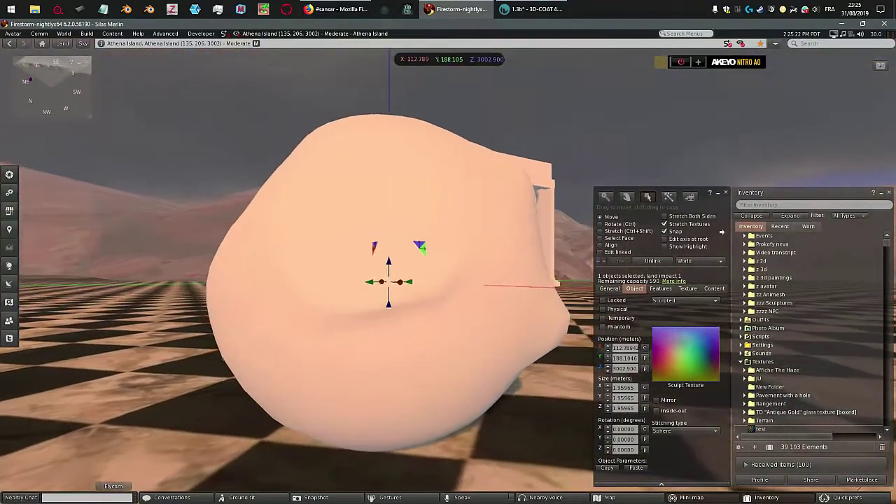
Step: Bulk upload sphere_diffuse.tga, sphere_normal_map.tga and sphere_Specular.tga from the desktop
left_click(64, 33)
mouse_move(87, 34)
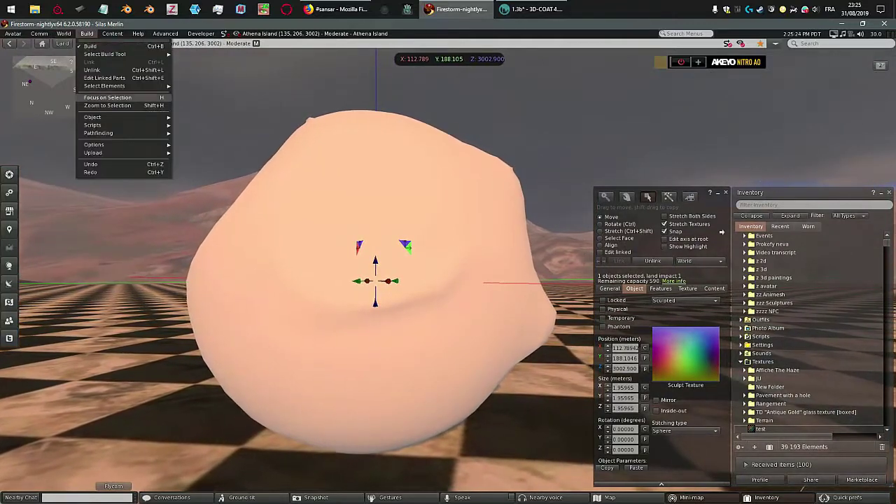
mouse_move(93, 117)
mouse_move(93, 152)
left_click(195, 177)
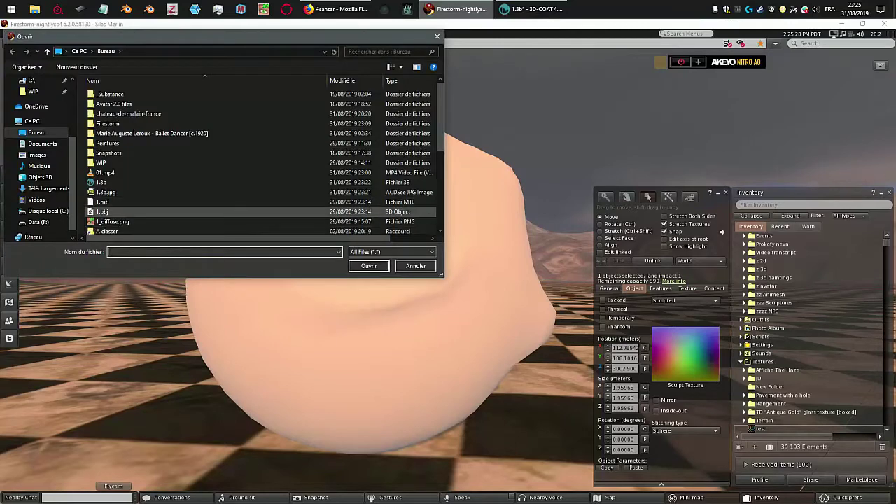
scroll(210, 175, "down", 5)
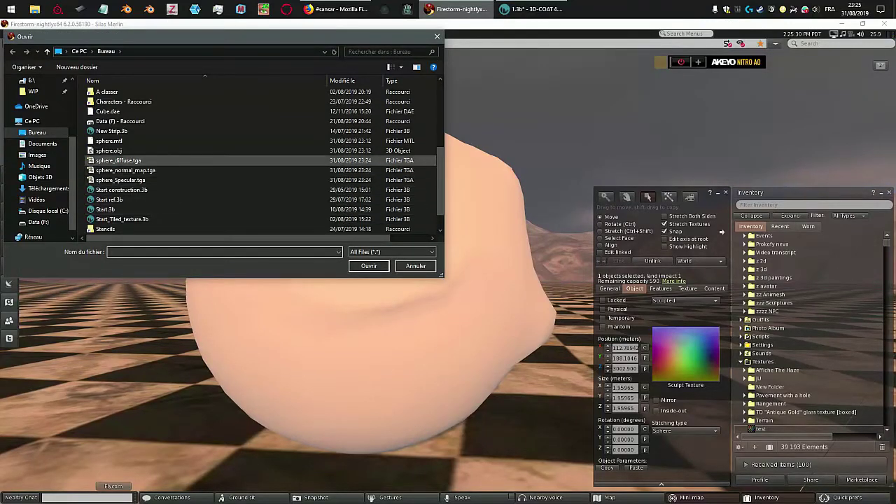
left_click(121, 161)
left_click(121, 181, "shift")
left_click(369, 266)
Step: Apply sphere_diffuse as the sculpted object's diffuse texture and sphere_normal_map as its bumpiness texture
left_click(687, 289)
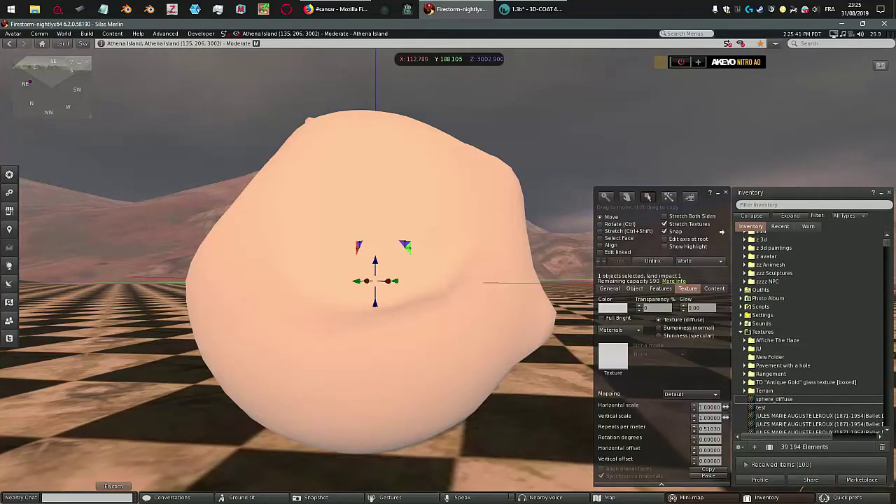
left_click_drag(774, 399, 420, 294)
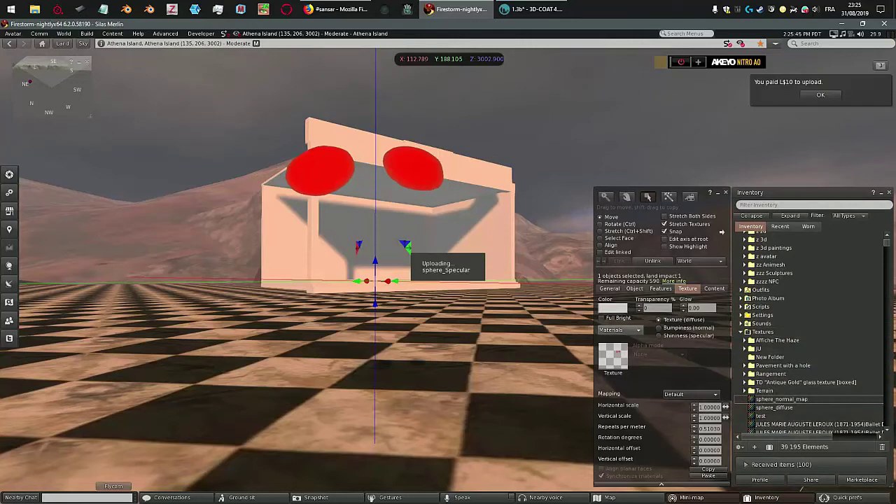
left_click(660, 327)
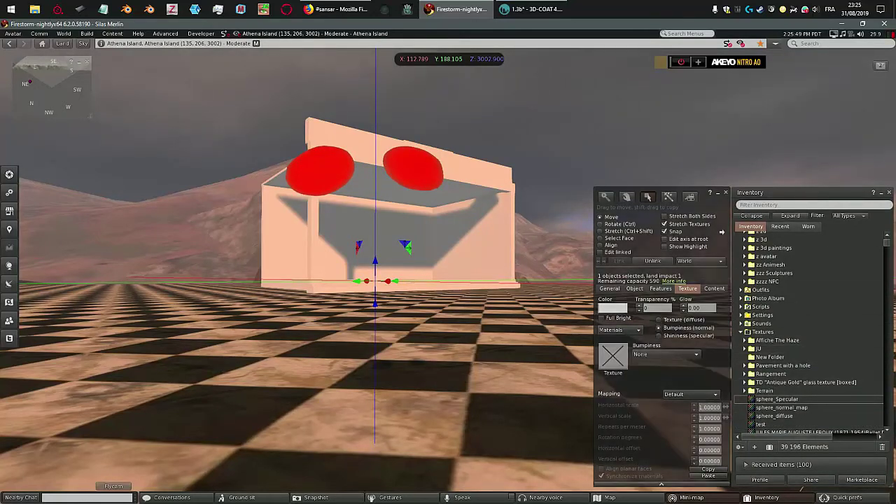
scroll(798, 397, "down", 3)
left_click_drag(781, 370, 614, 357)
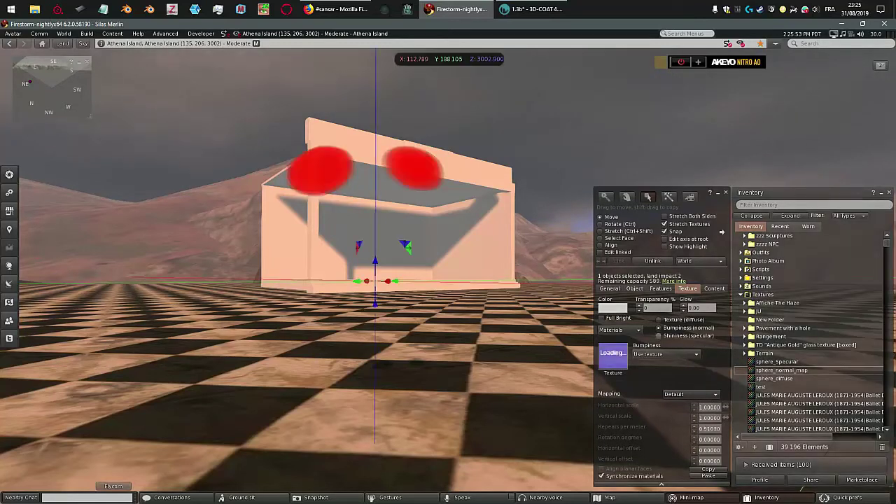
Step: Apply sphere_Specular as the object's shininess texture and set its glossiness to 151
left_click(659, 335)
left_click_drag(777, 361, 612, 356)
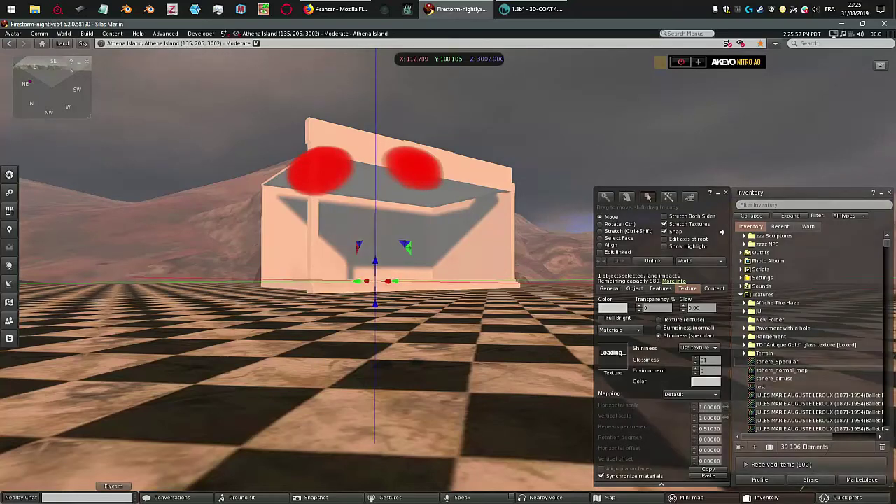
type("151")
key("Return")
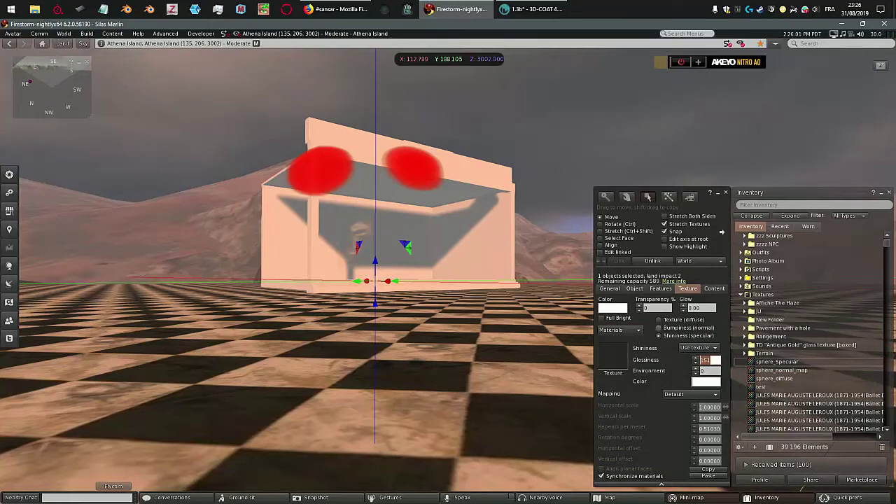
Step: Set the diffuse texture's alpha mode to Emissive mask and the object's glow to 0.60
left_click(658, 319)
left_click(658, 354)
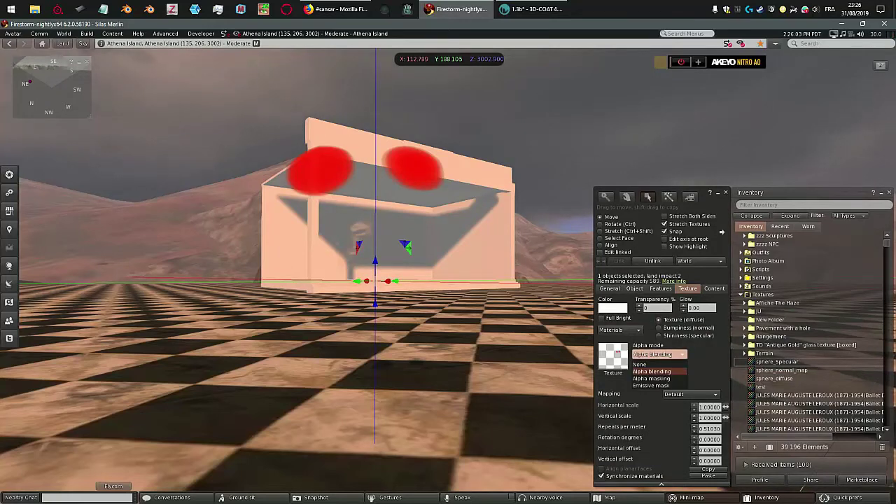
left_click(651, 385)
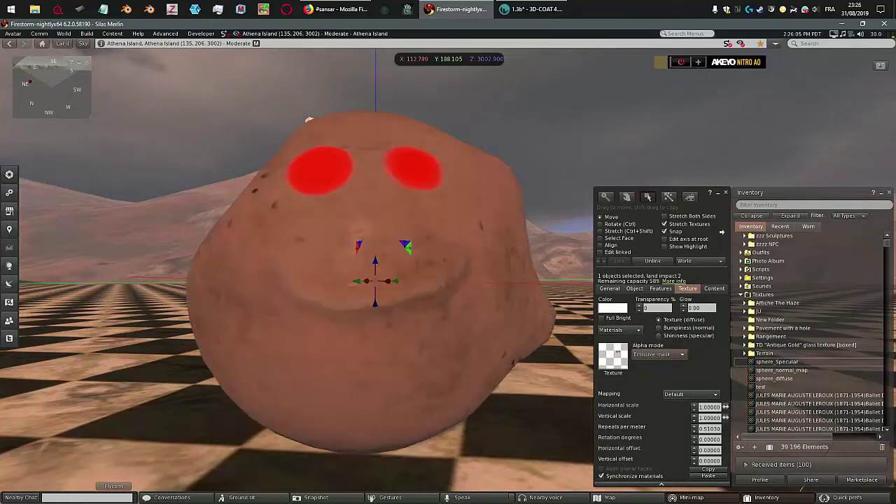
left_click(700, 308)
scroll(700, 308, "up", 8)
scroll(700, 308, "down", 2)
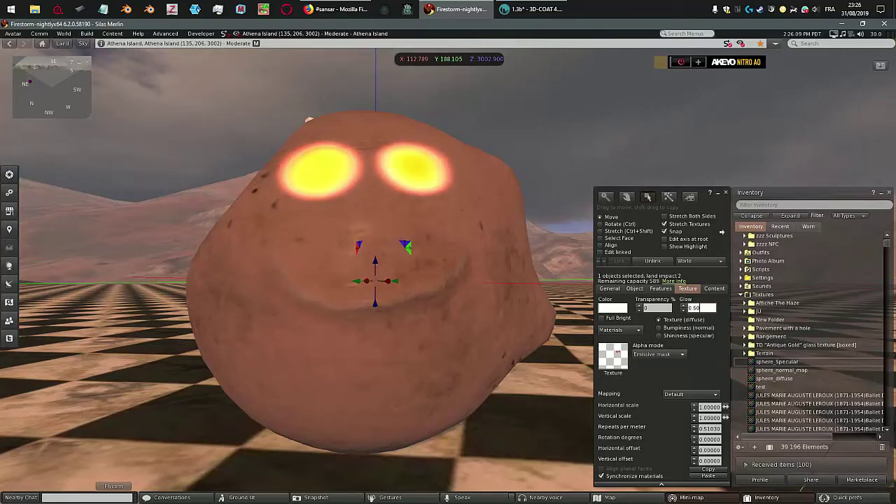
Step: Close the build tools and examine the textured sculpted object from all sides
key("ctrl+b")
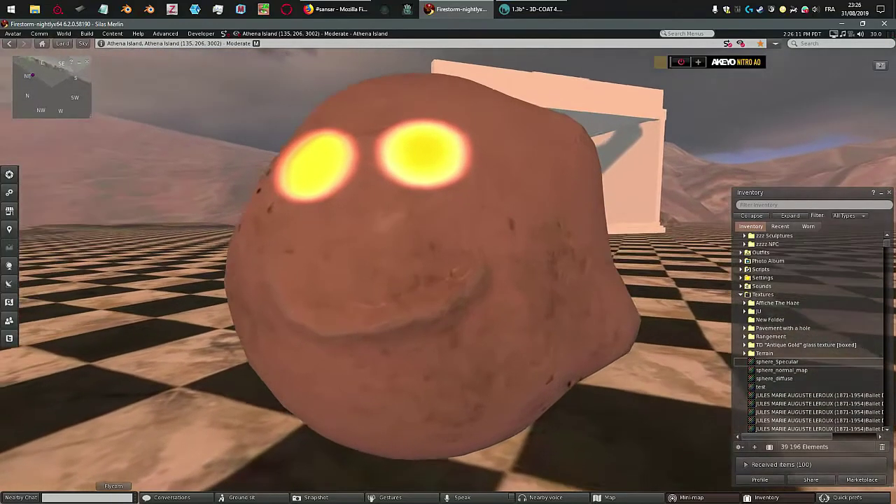
key("Right")
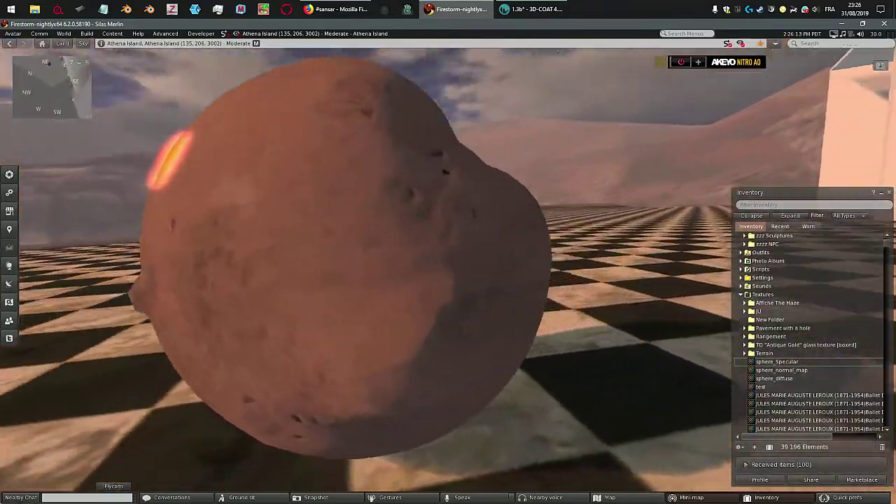
key("Right")
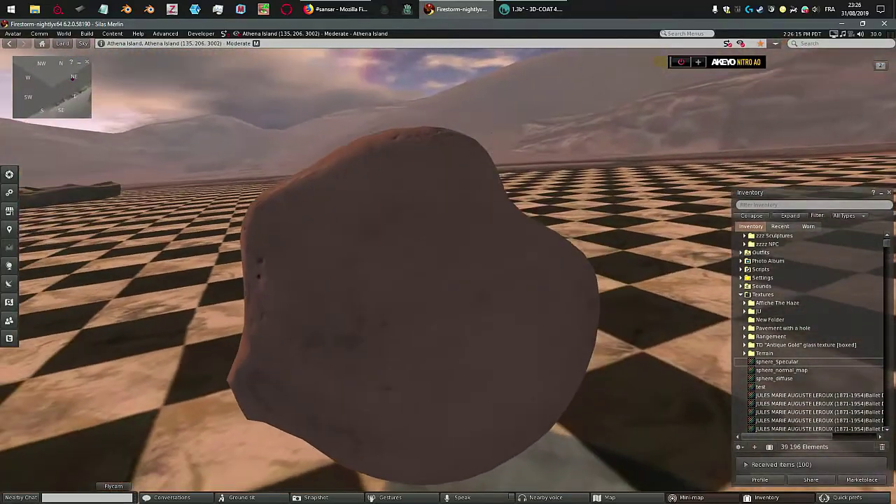
key("Right")
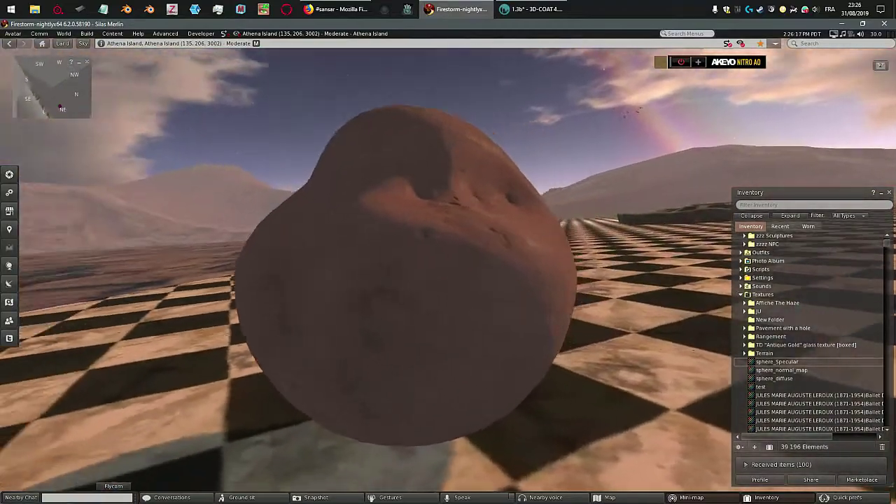
key("Right")
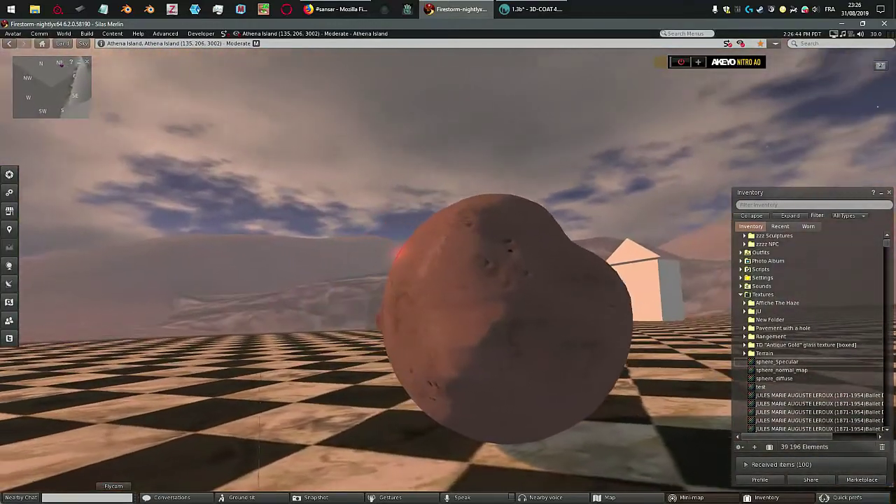
Step: Bring up the available actions for the sculpted object
right_click(508, 321)
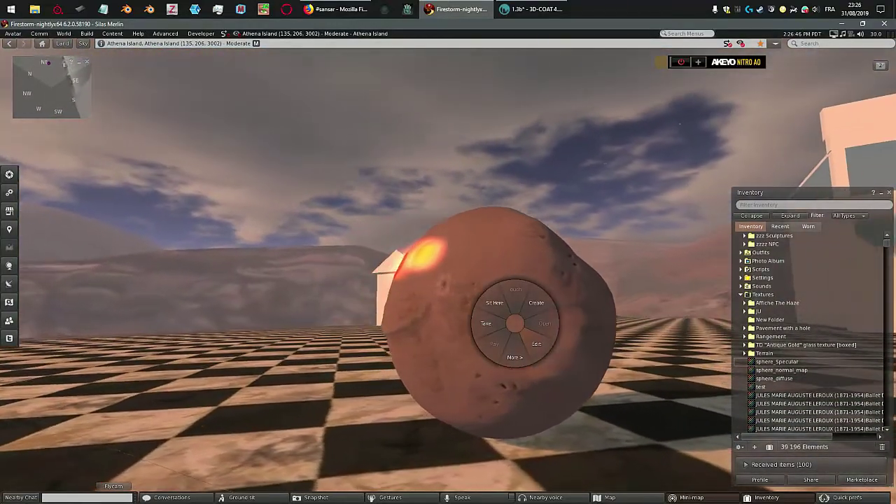